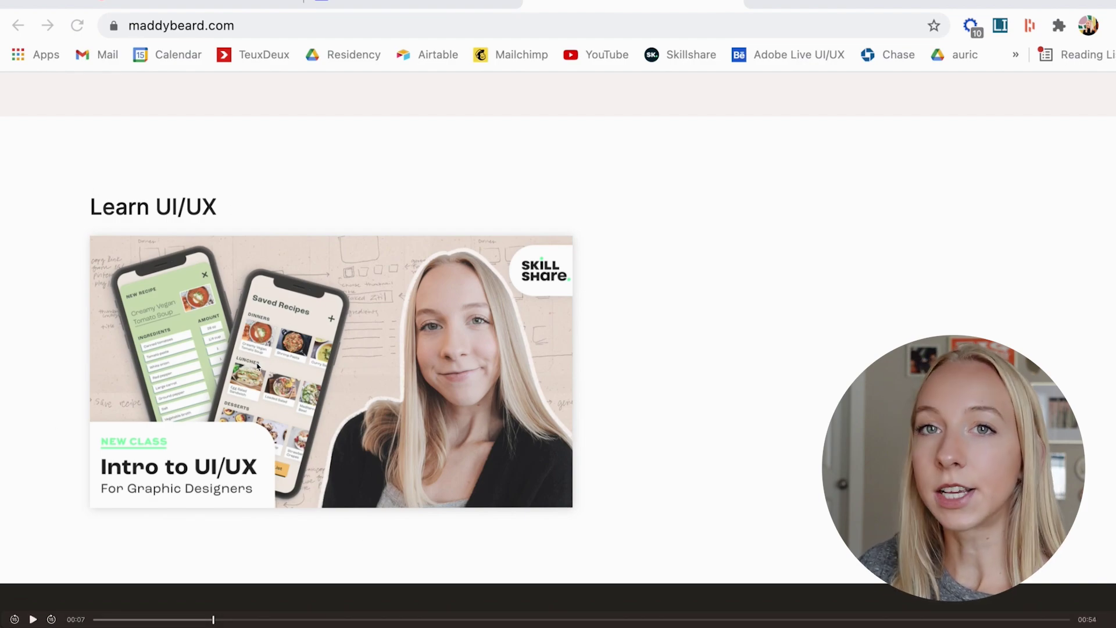
Skip the maddybeard.com replay ahead past the homepage hero toward the Case Studies section
left_click(225, 619)
left_click(246, 619)
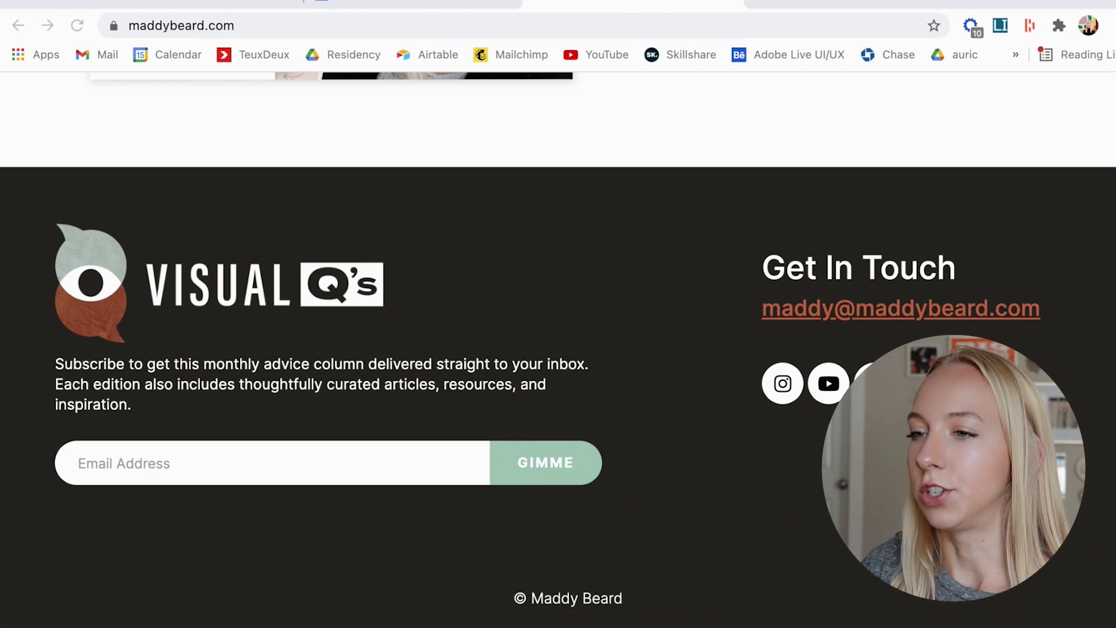
left_click(554, 620)
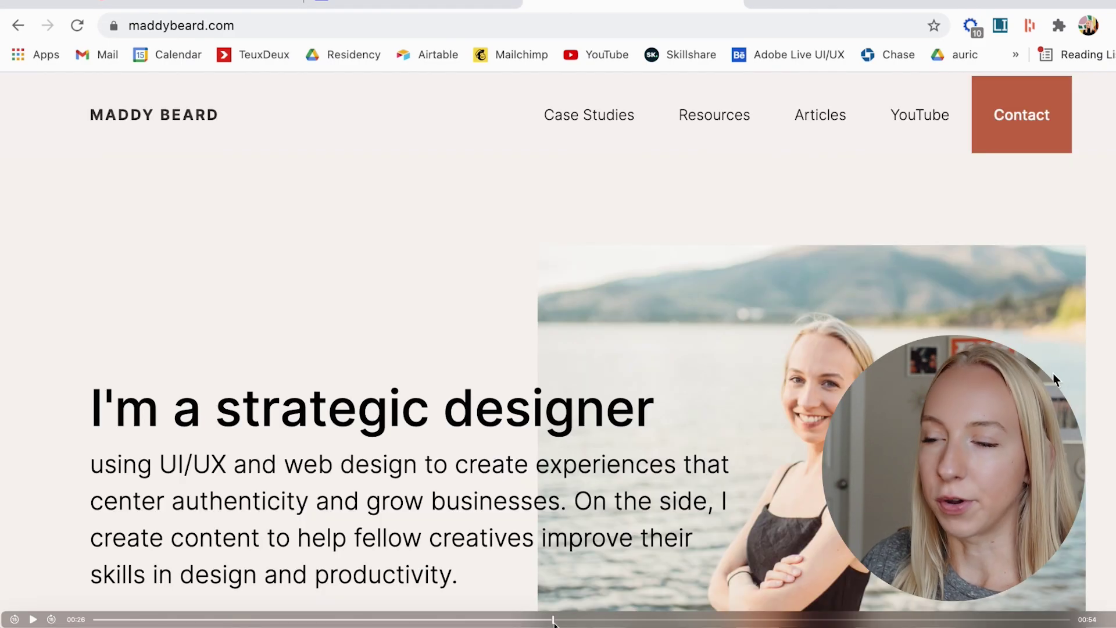
left_click_drag(553, 621, 965, 614)
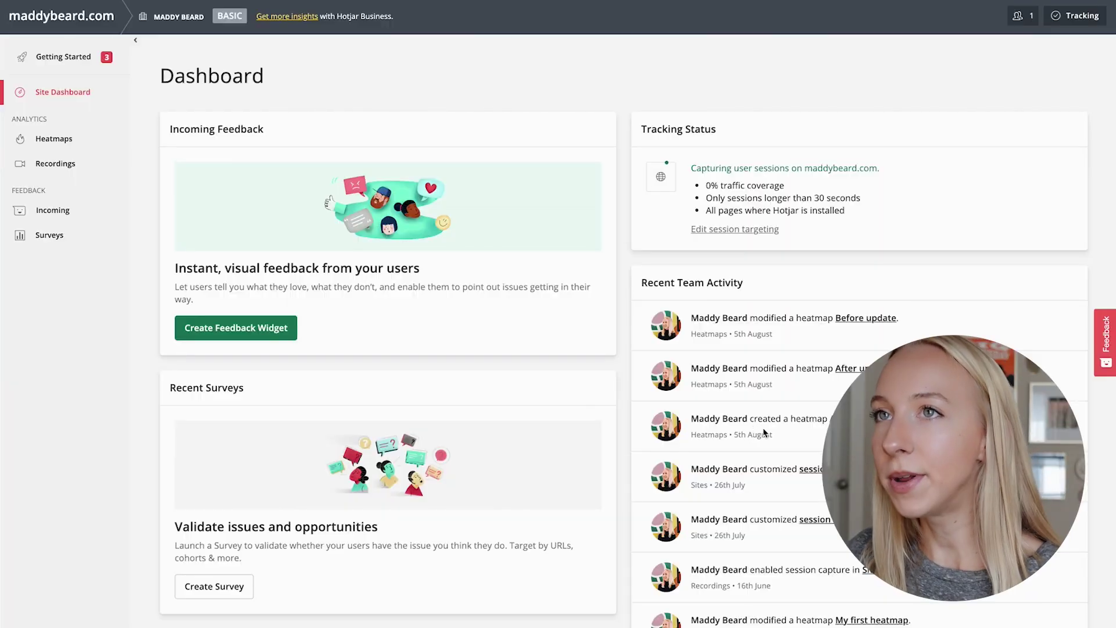
Show the Heatmaps list with the After update and Before update heatmaps
left_click(52, 145)
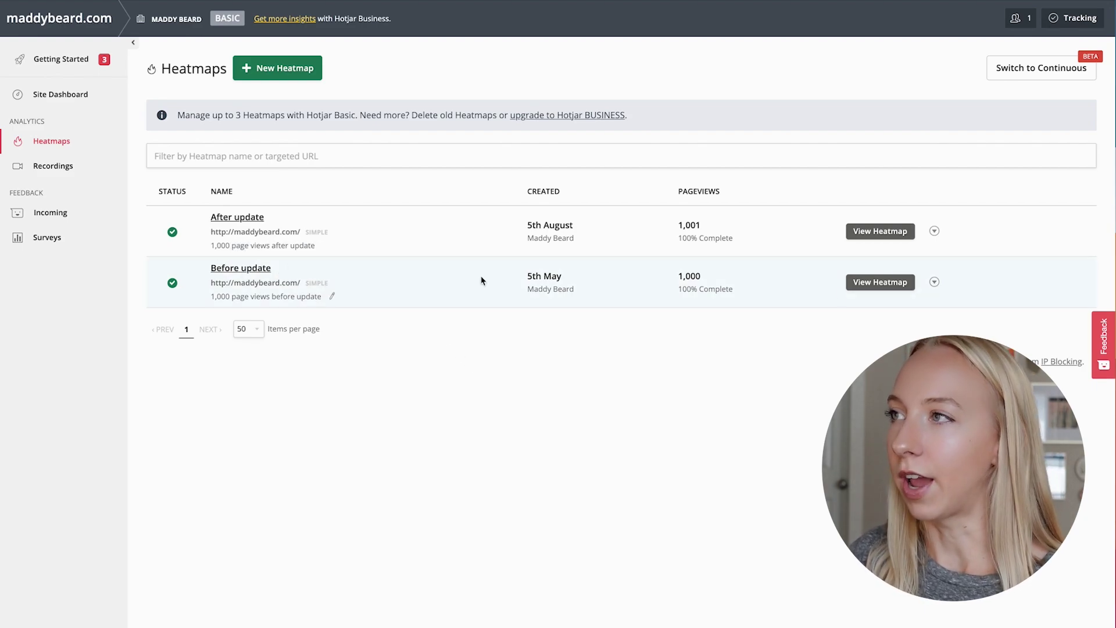
Open the Before update click heatmap and scroll down to the case-study clicks
left_click(870, 287)
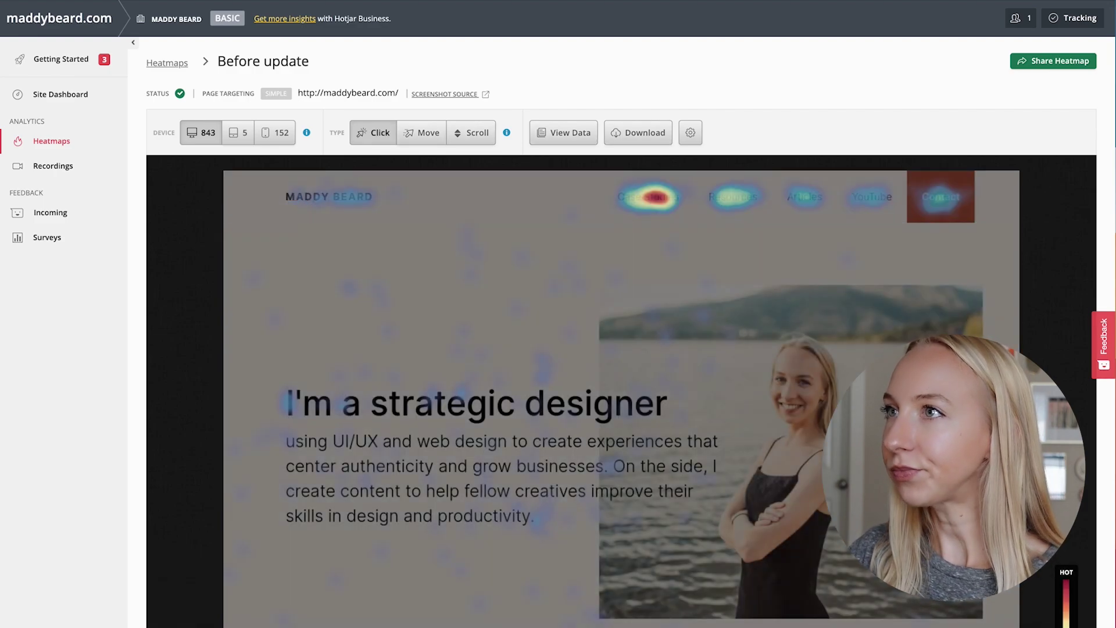
scroll(800, 326, "down", 2)
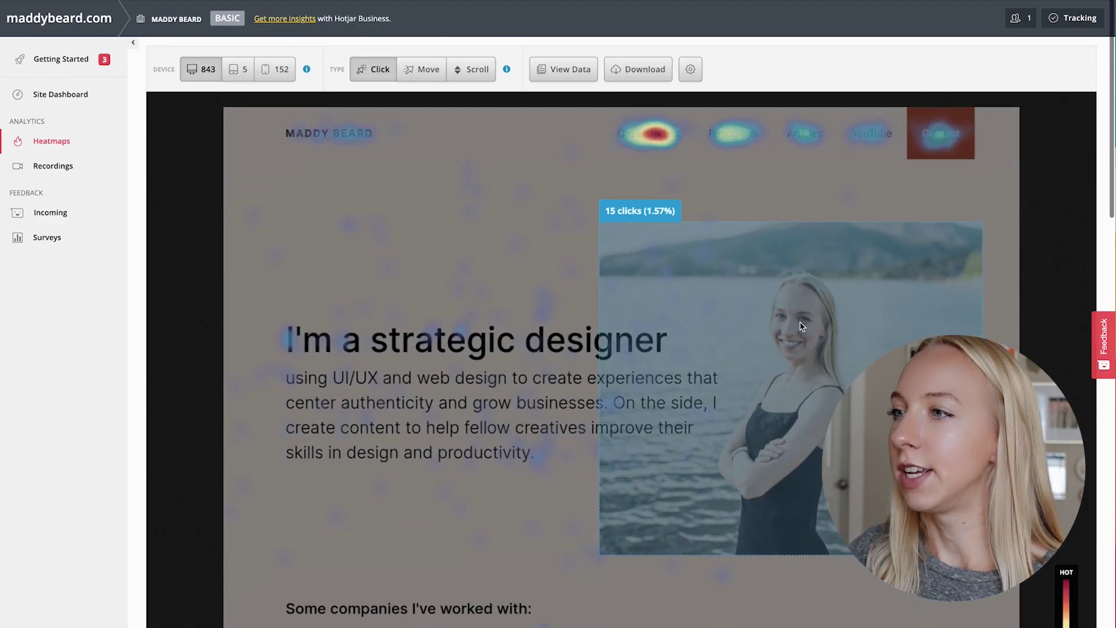
scroll(801, 327, "down", 4)
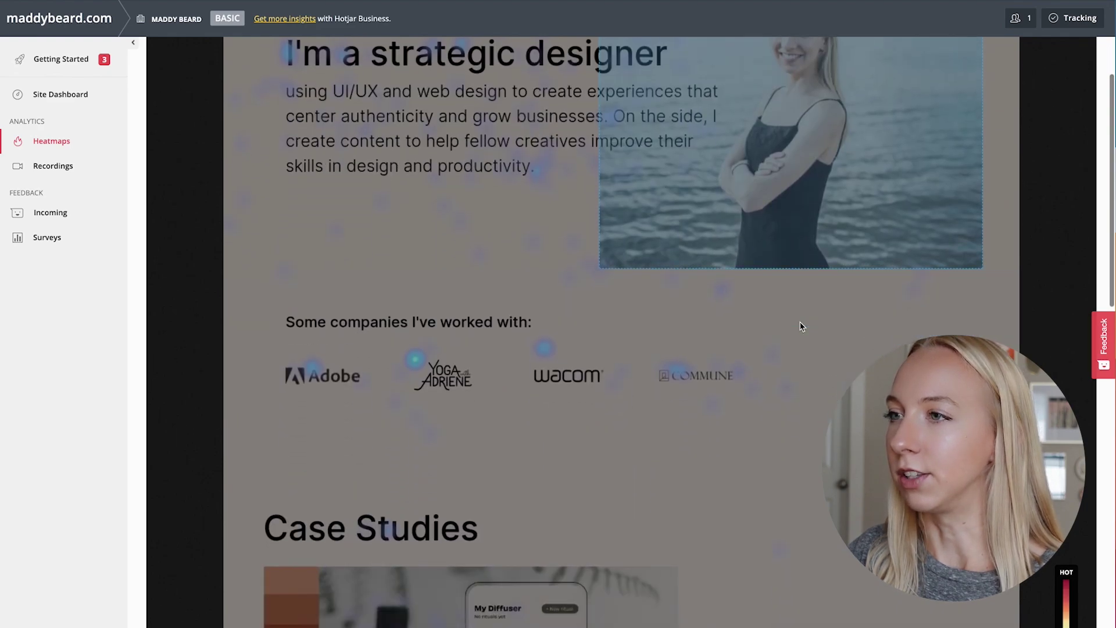
scroll(801, 325, "up", 6)
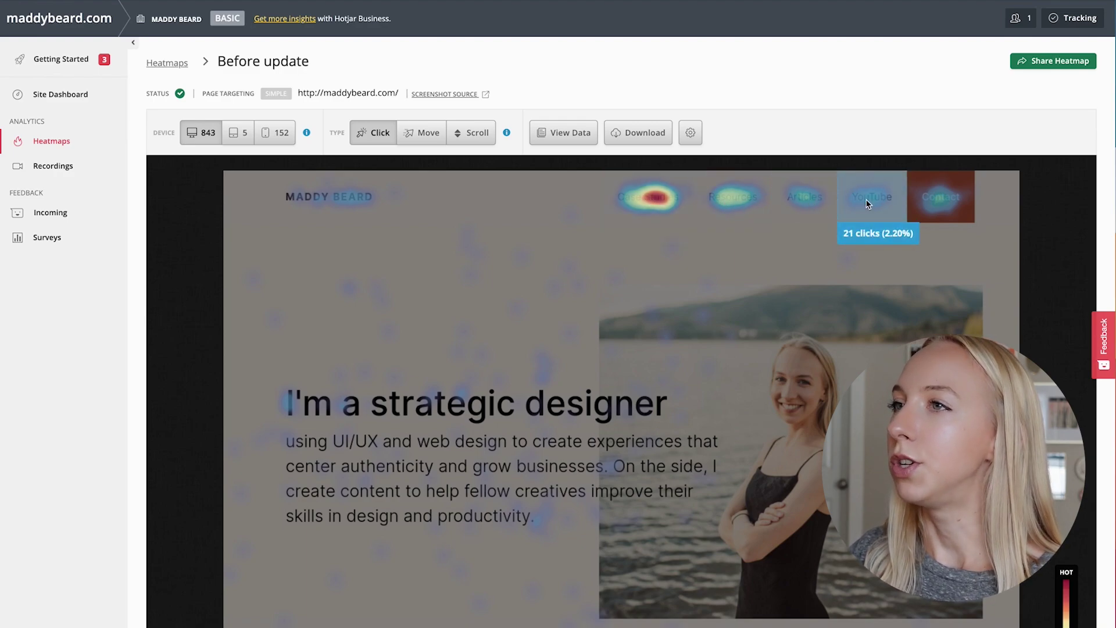
scroll(550, 349, "down", 5)
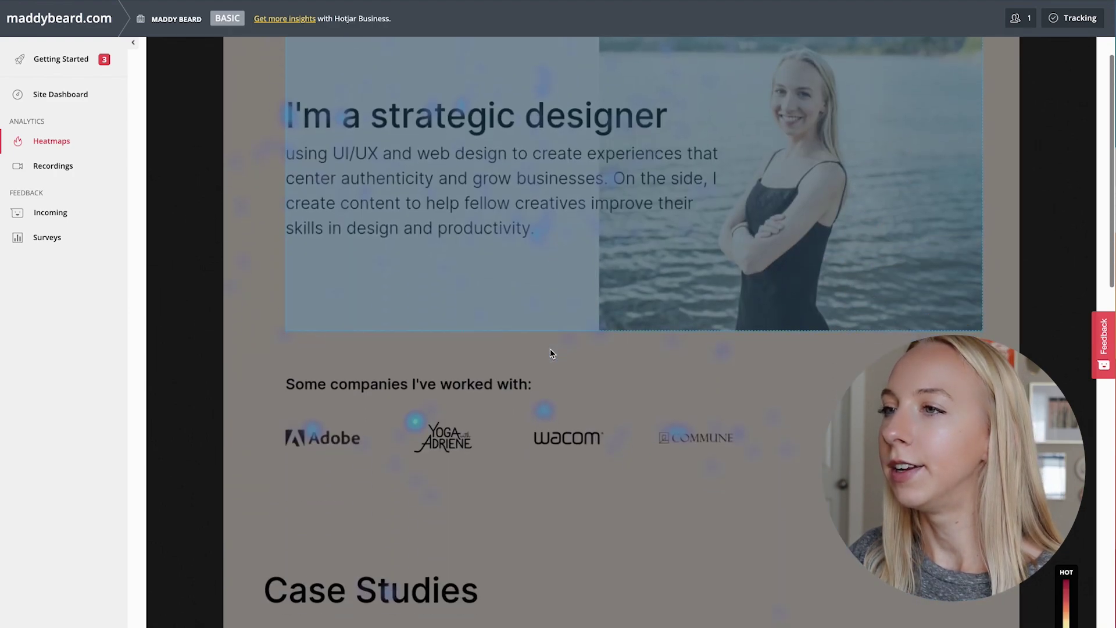
scroll(549, 348, "up", 4)
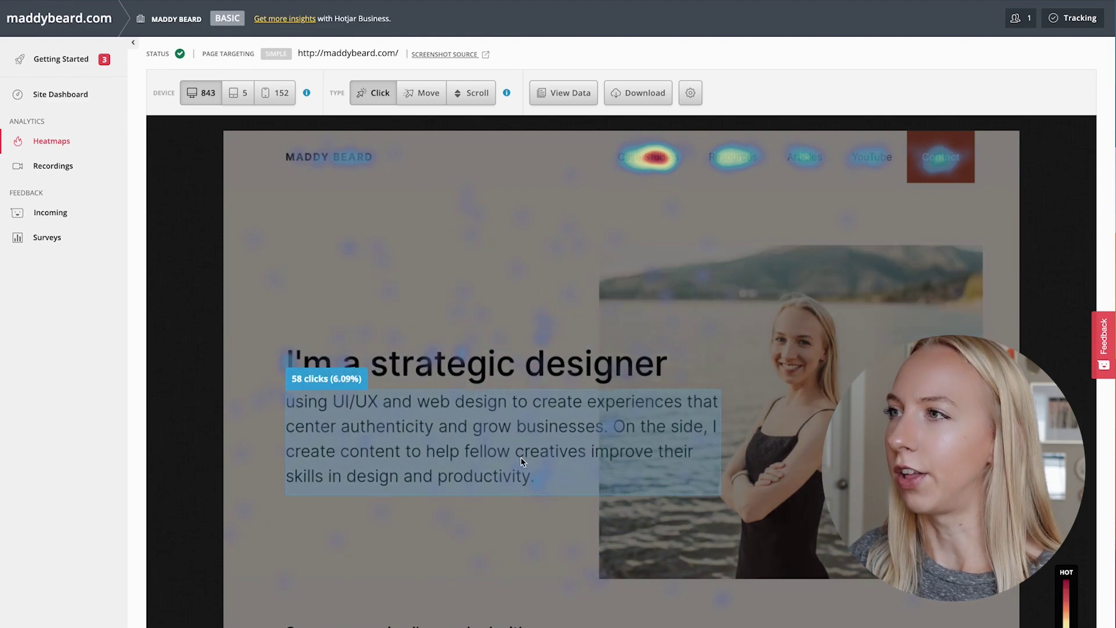
scroll(515, 465, "down", 5)
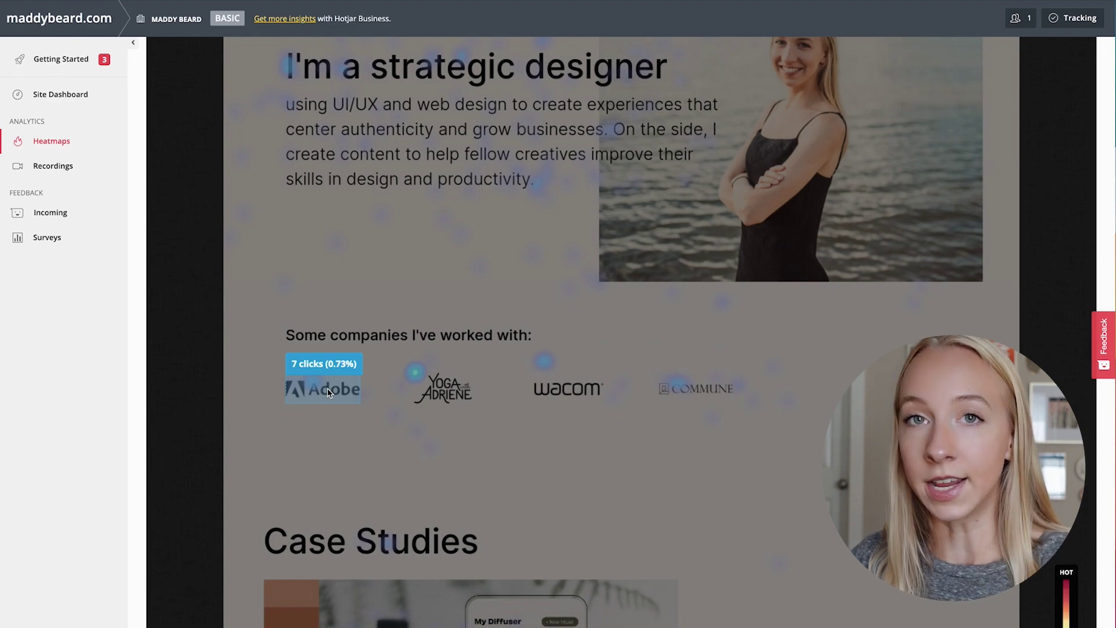
scroll(510, 399, "down", 6)
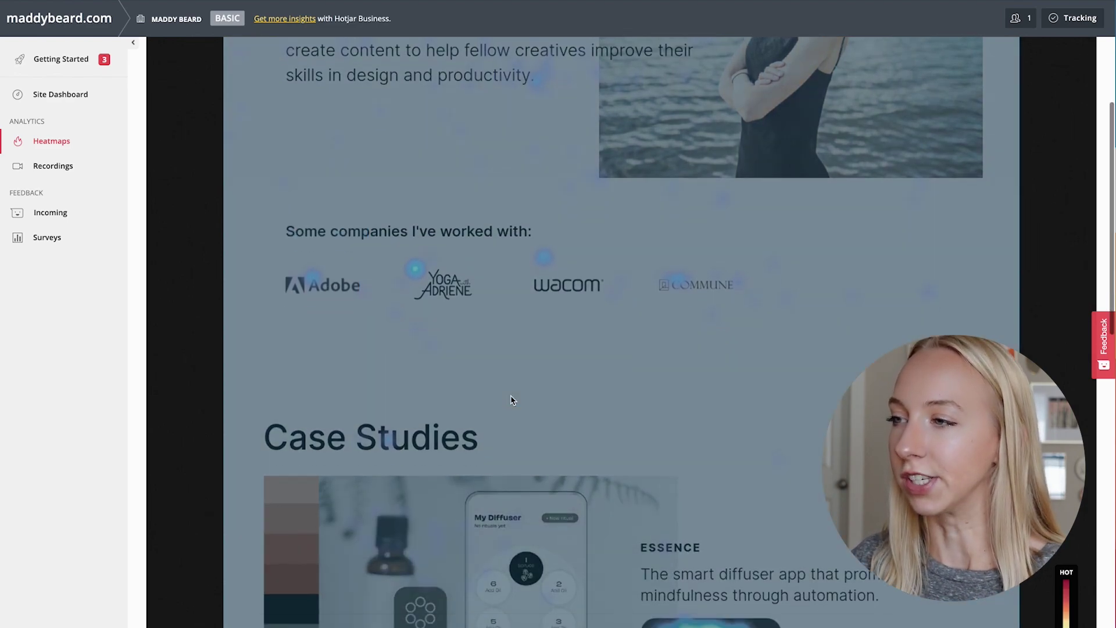
scroll(756, 407, "down", 1)
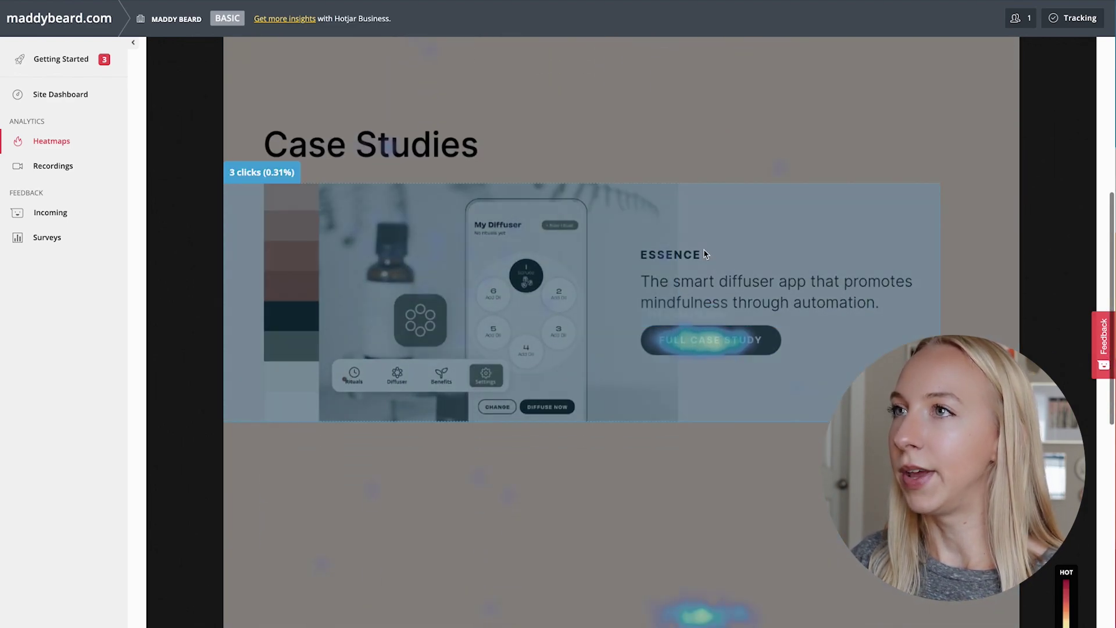
scroll(545, 337, "down", 1)
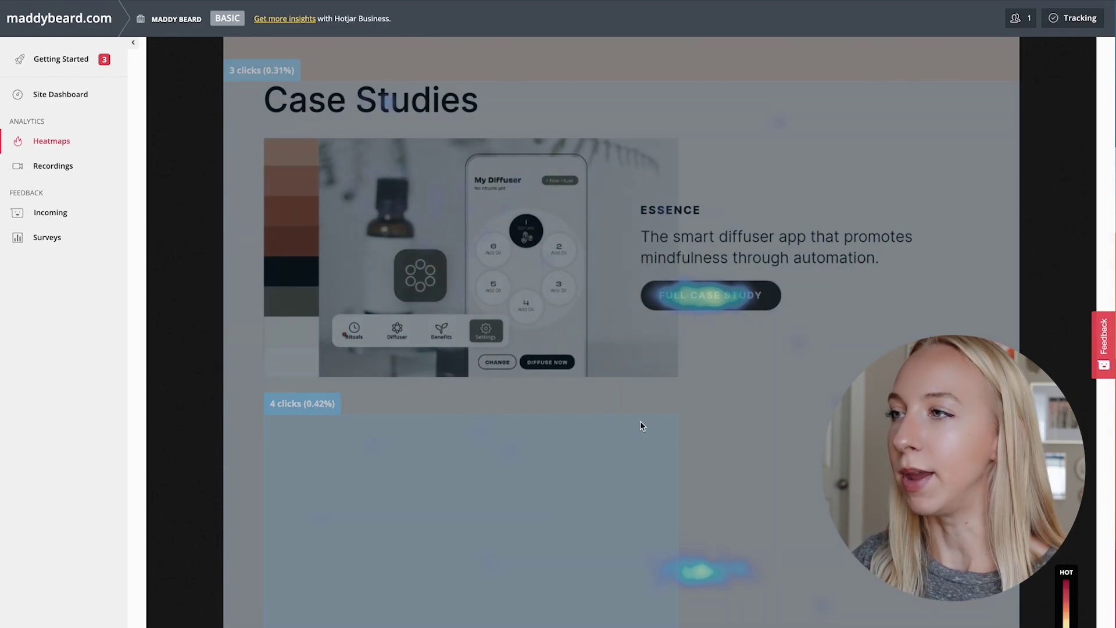
scroll(645, 424, "down", 2)
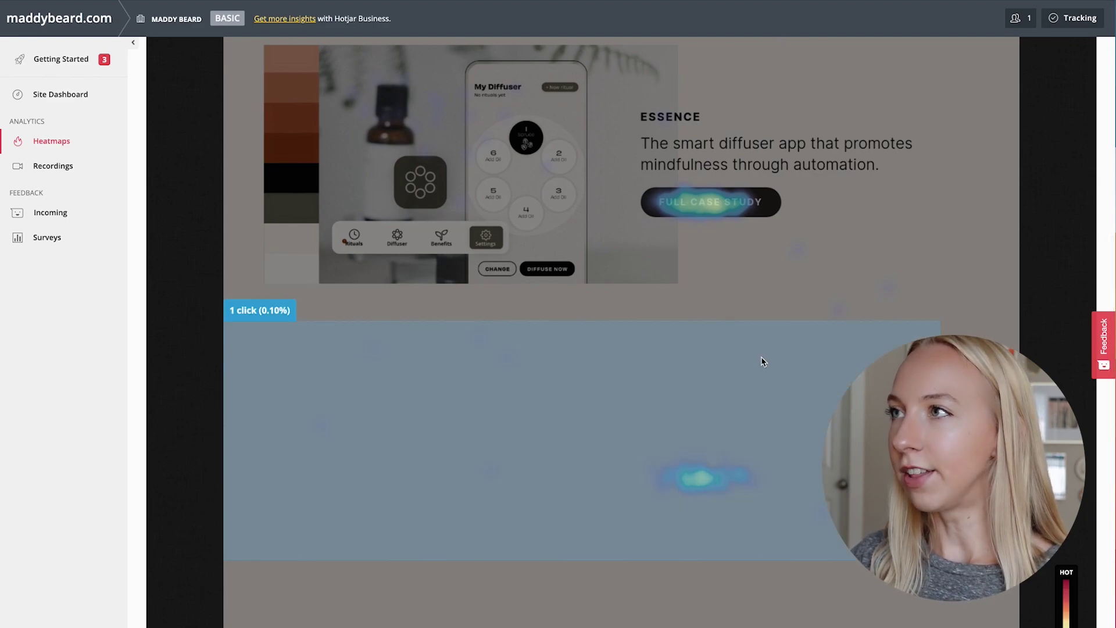
scroll(763, 362, "up", 6)
scroll(615, 477, "down", 8)
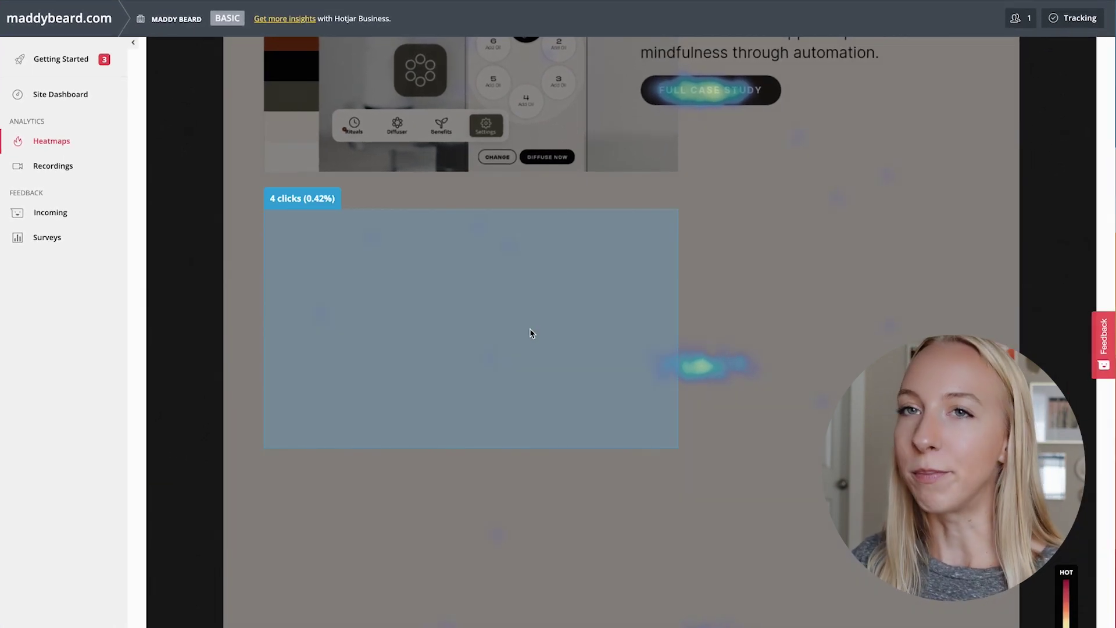
scroll(531, 334, "down", 1)
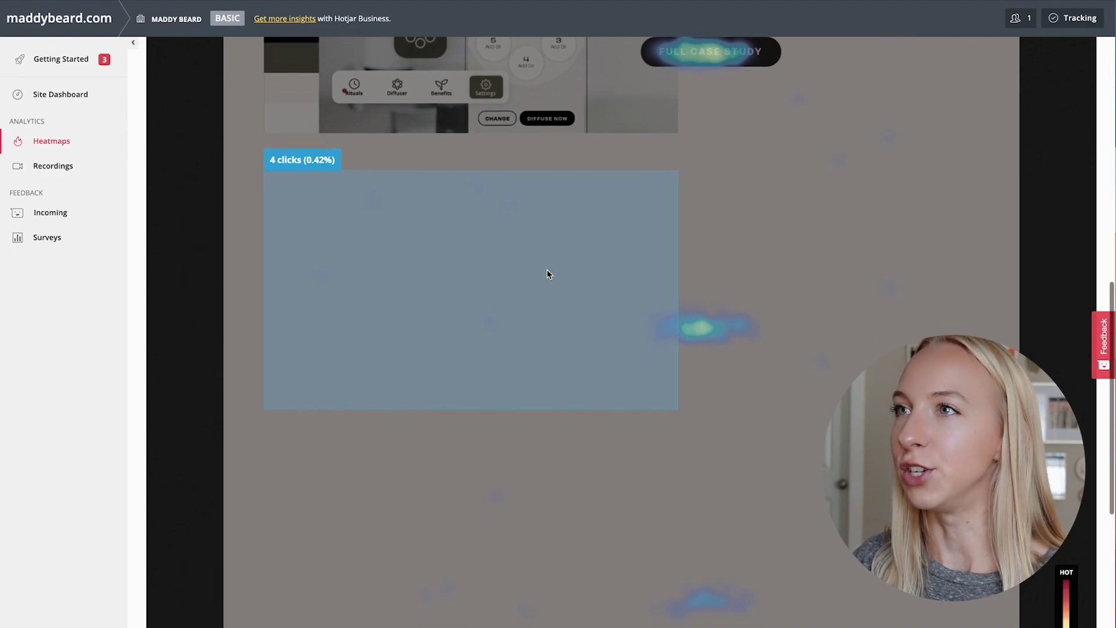
scroll(548, 272, "down", 3)
scroll(560, 431, "down", 5)
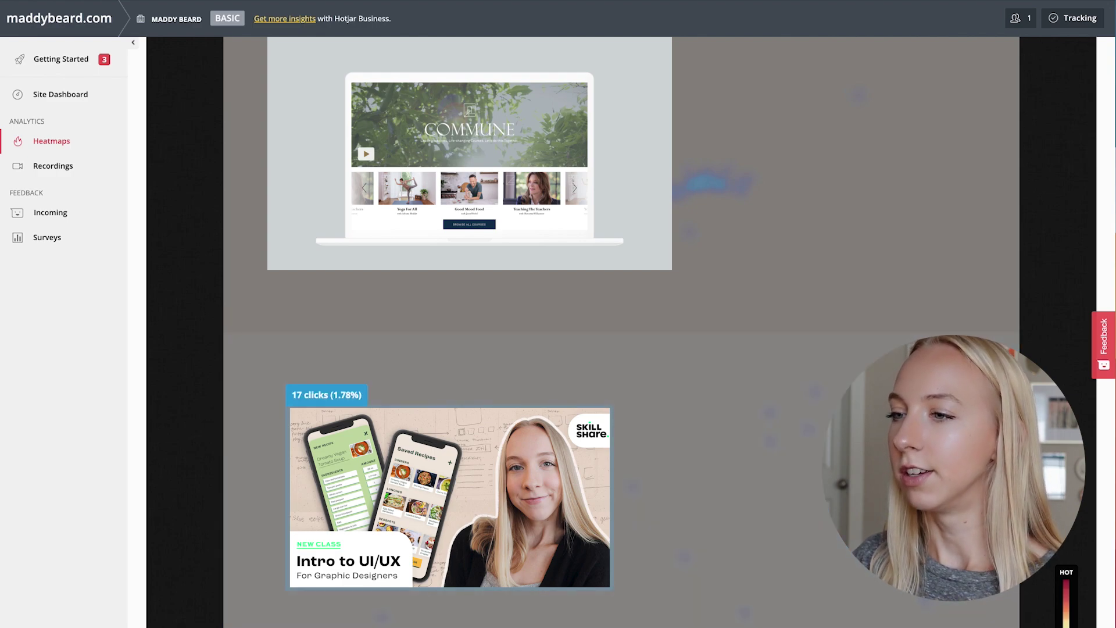
scroll(621, 348, "down", 1)
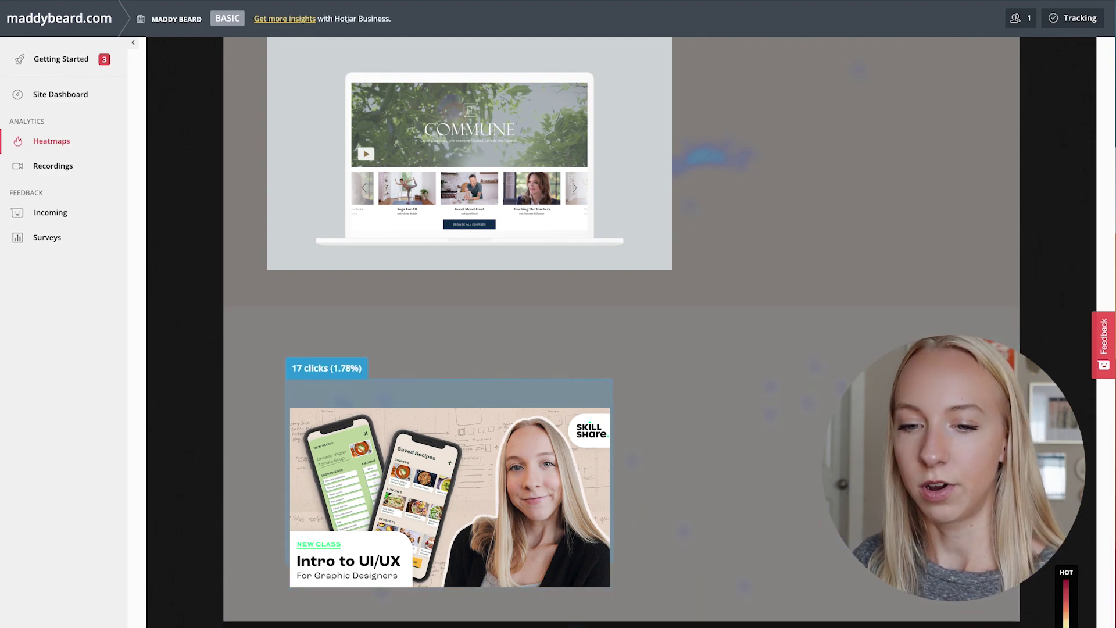
scroll(877, 203, "up", 15)
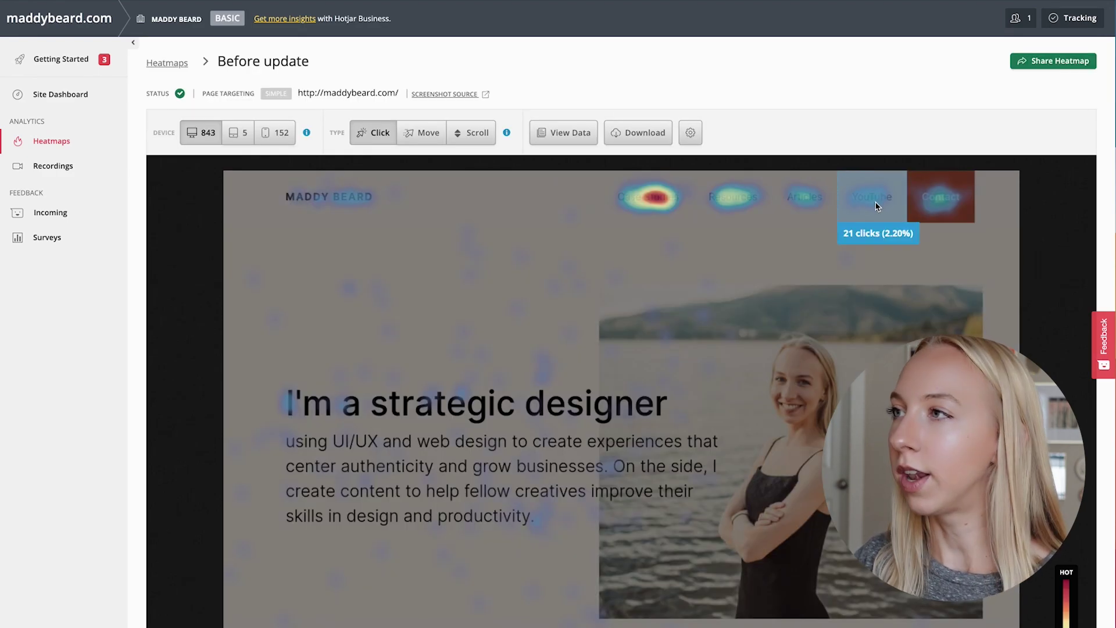
scroll(828, 304, "down", 12)
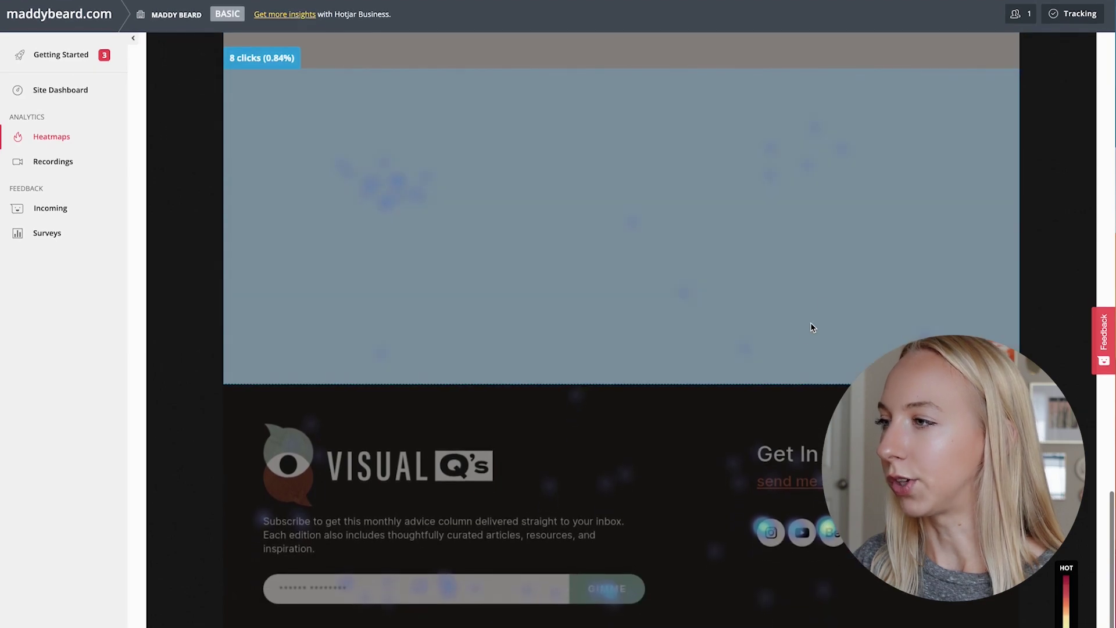
mouse_move(803, 538)
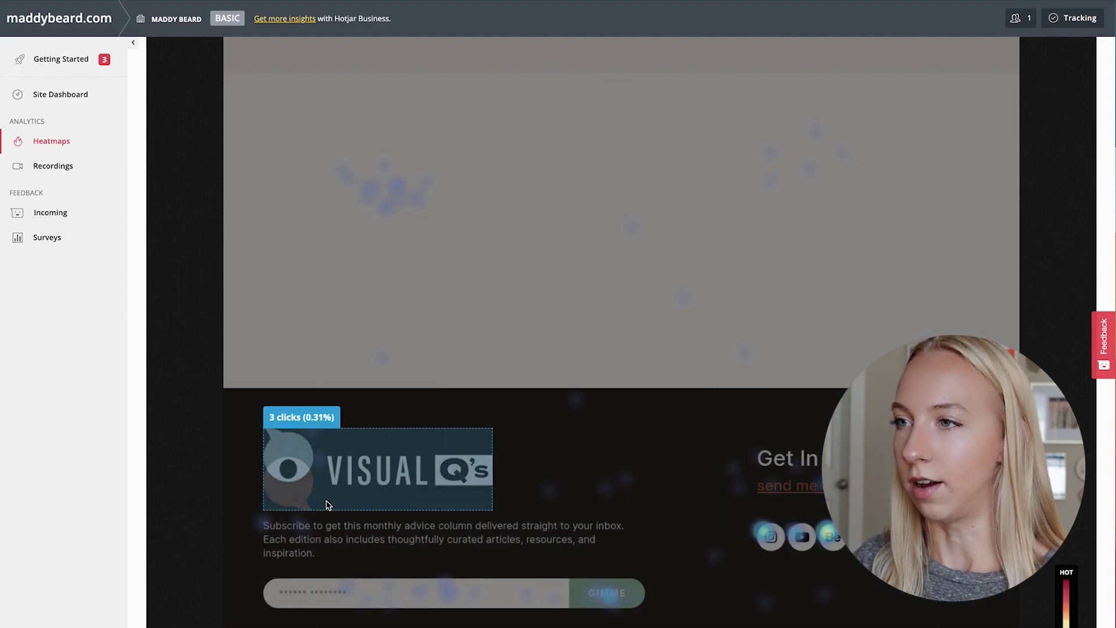
mouse_move(352, 543)
mouse_move(327, 602)
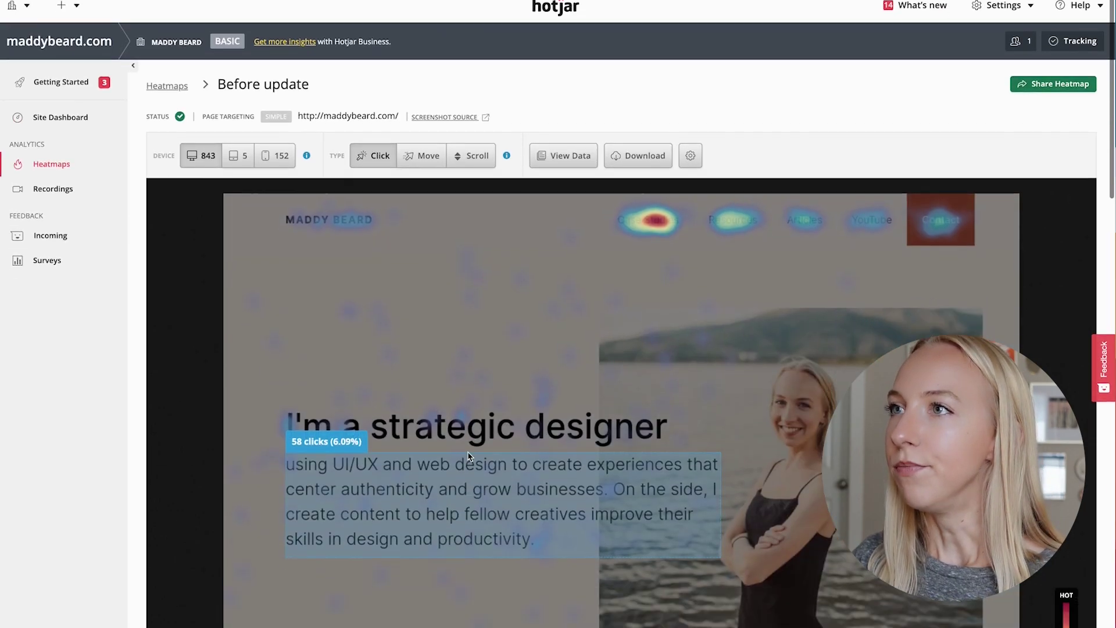
scroll(304, 257, "down", 1)
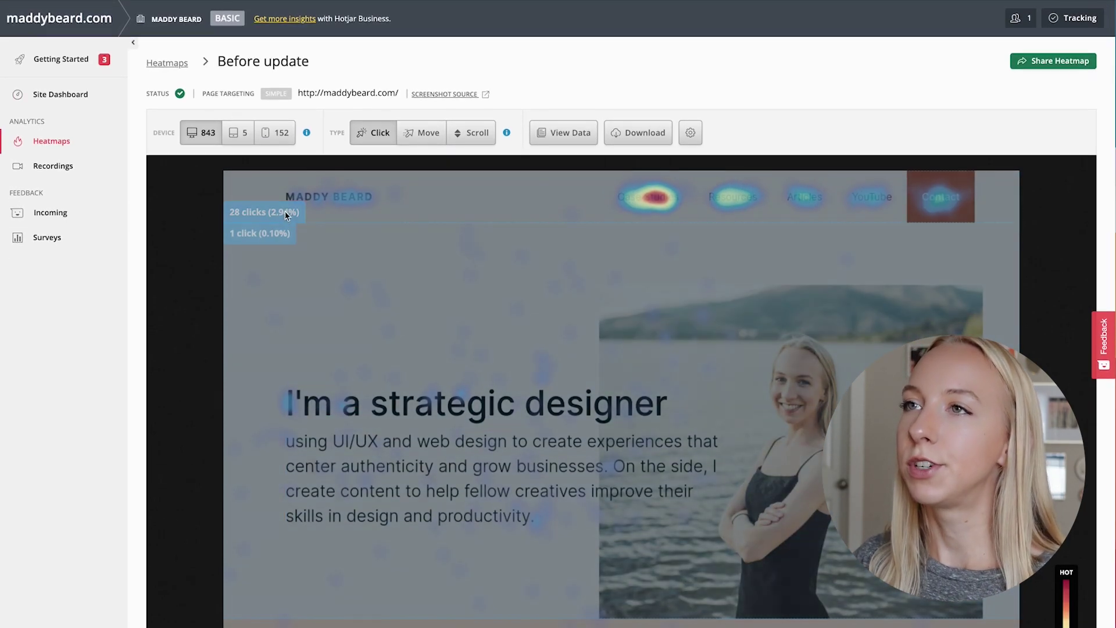
left_click(278, 133)
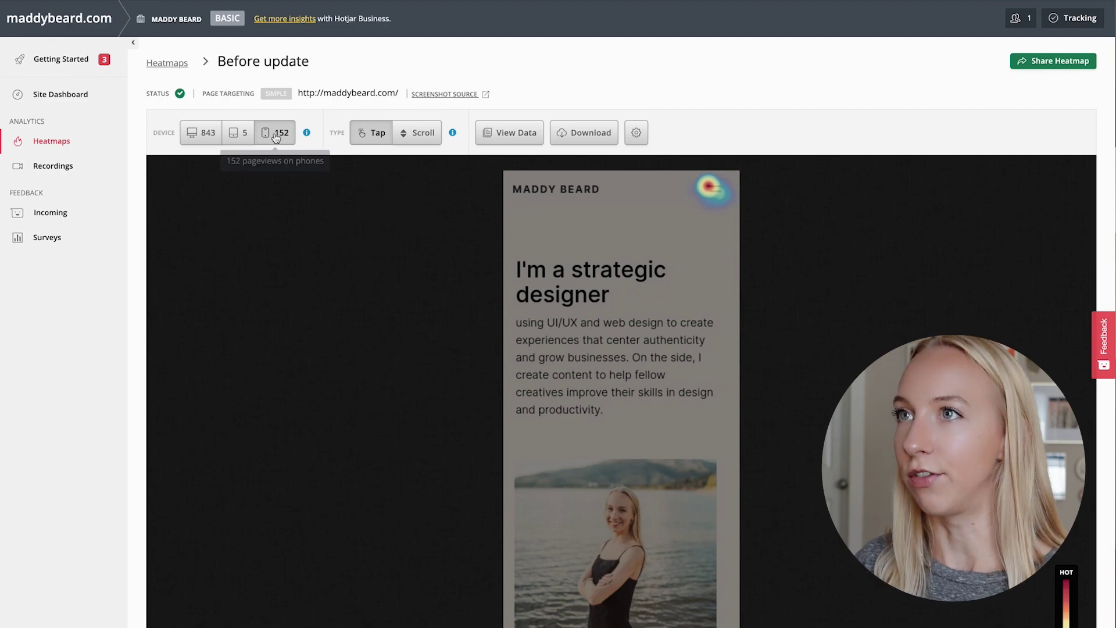
Scroll through the Before update phone tap heatmap for the 152 mobile pageviews
scroll(674, 321, "down", 10)
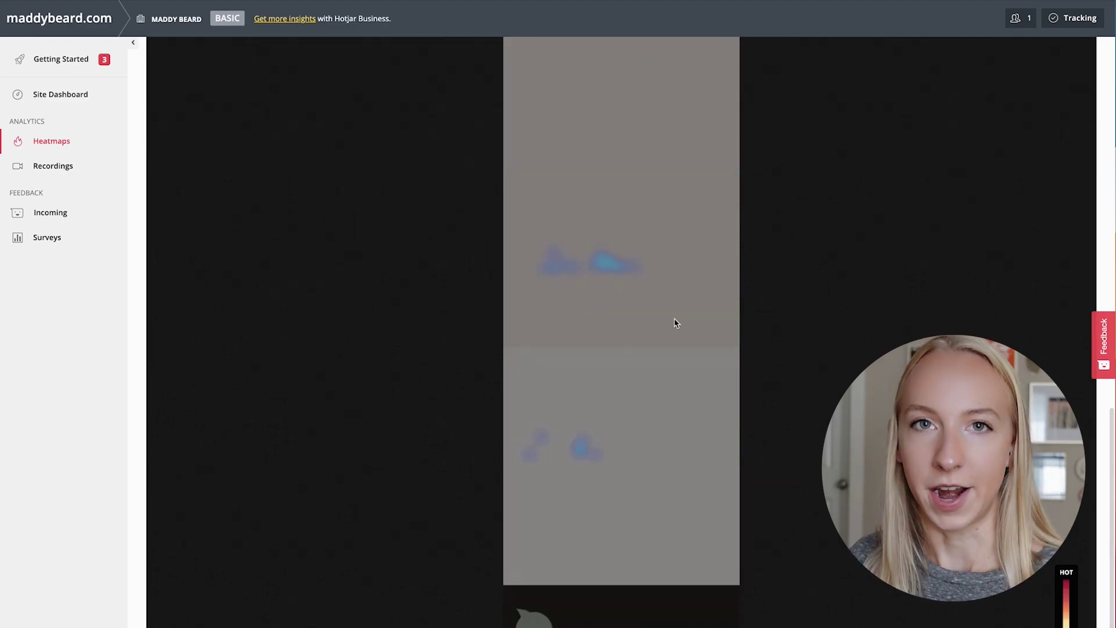
scroll(674, 323, "up", 10)
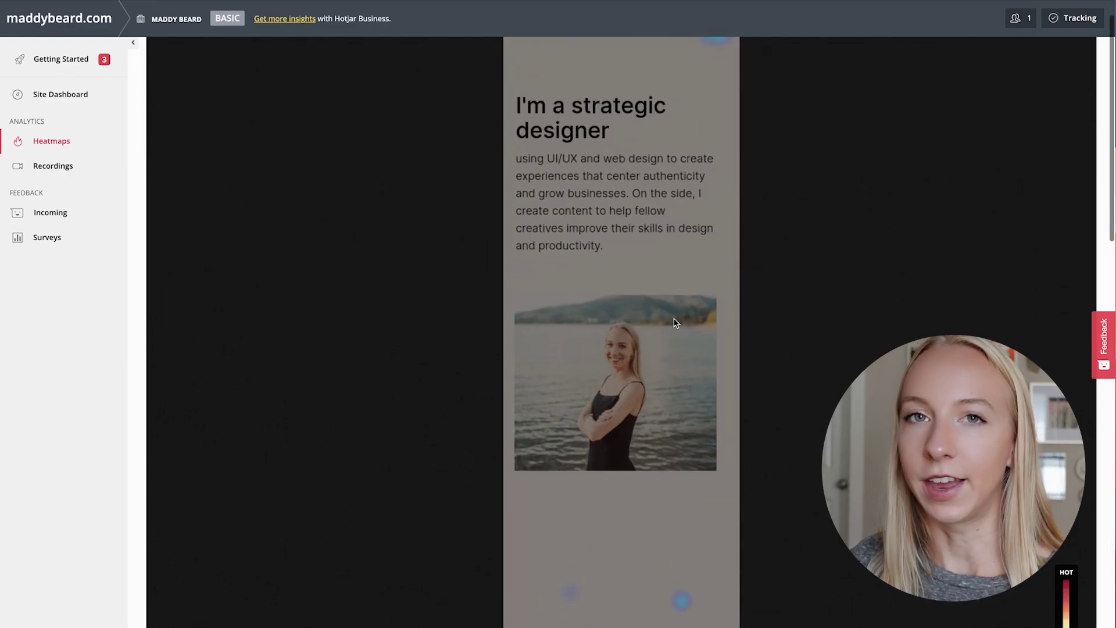
scroll(674, 320, "up", 3)
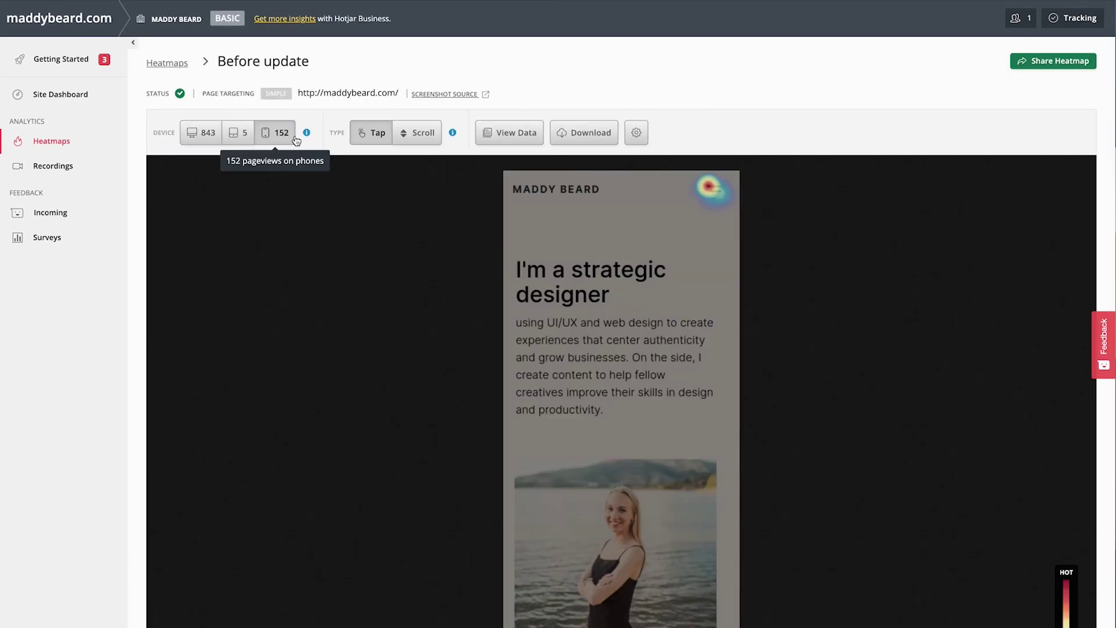
scroll(596, 357, "down", 10)
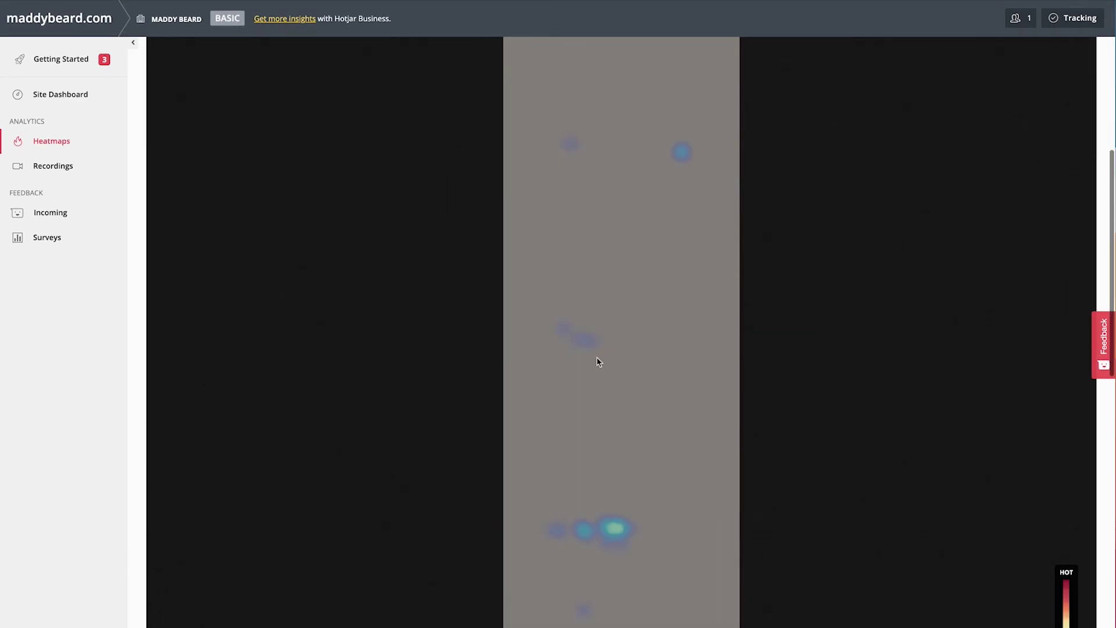
scroll(723, 466, "up", 3)
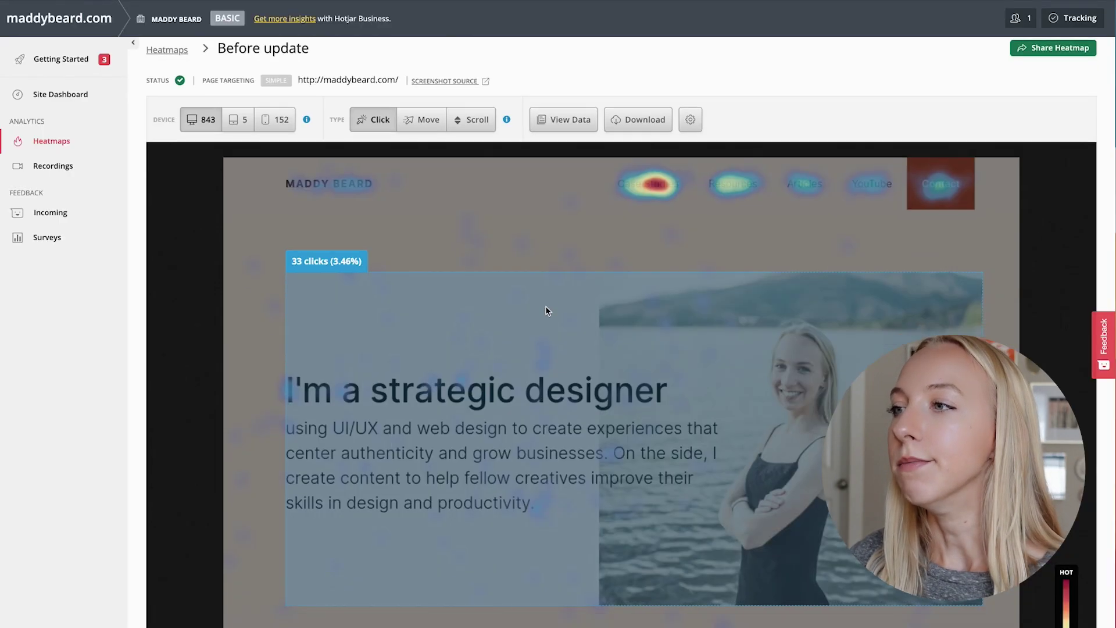
scroll(546, 309, "down", 12)
scroll(547, 310, "up", 10)
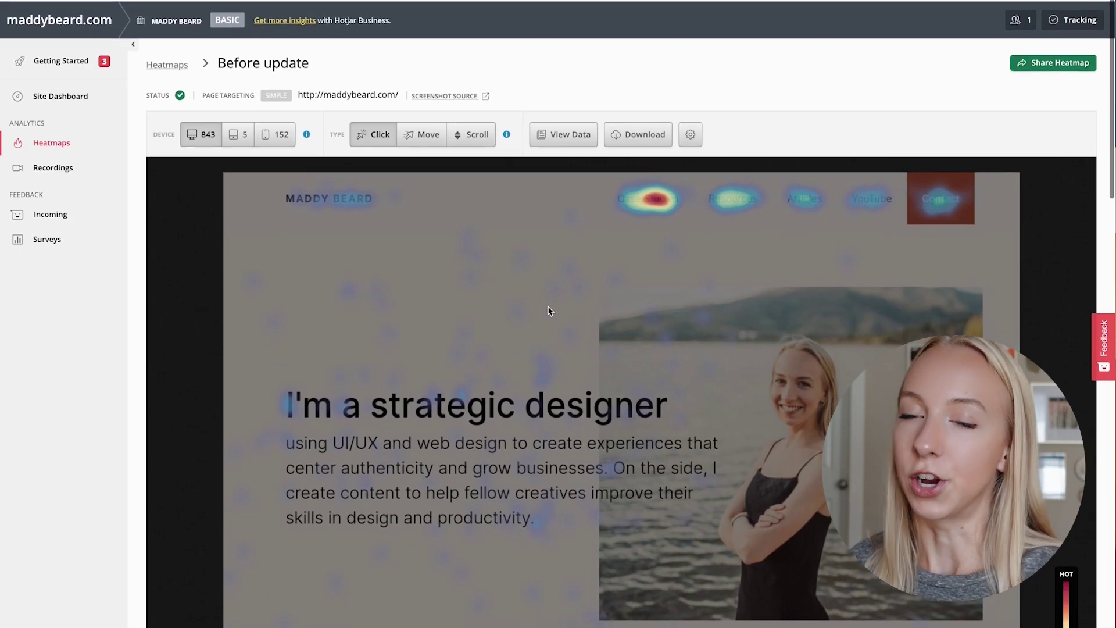
mouse_move(549, 311)
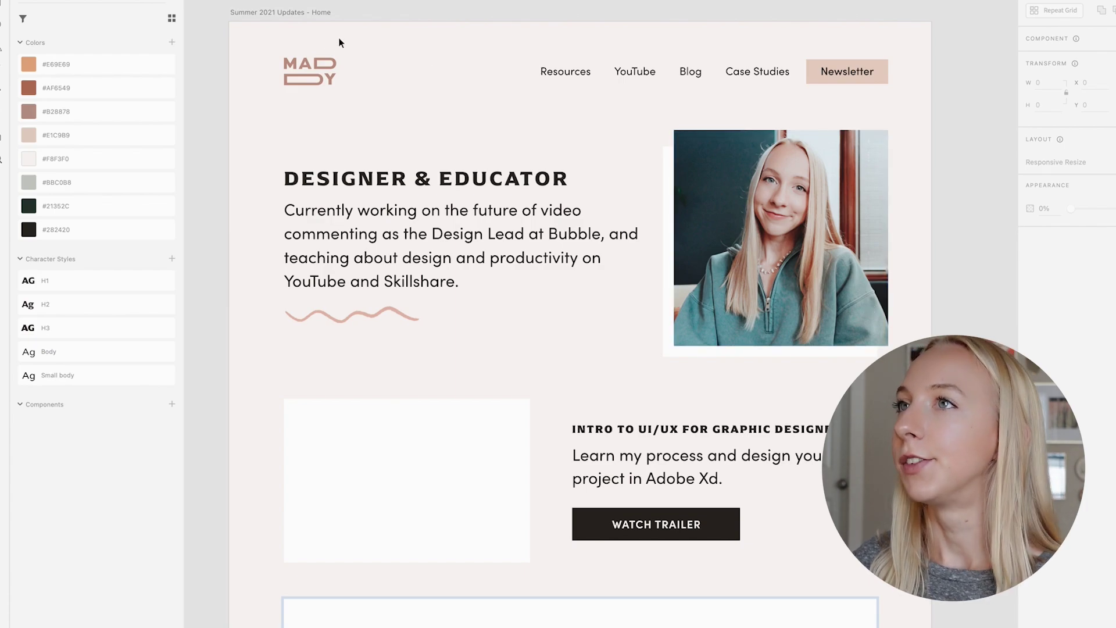
Scroll through the Summer 2021 Updates – Home artboard in Adobe XD to review the redesign
scroll(611, 183, "down", 10)
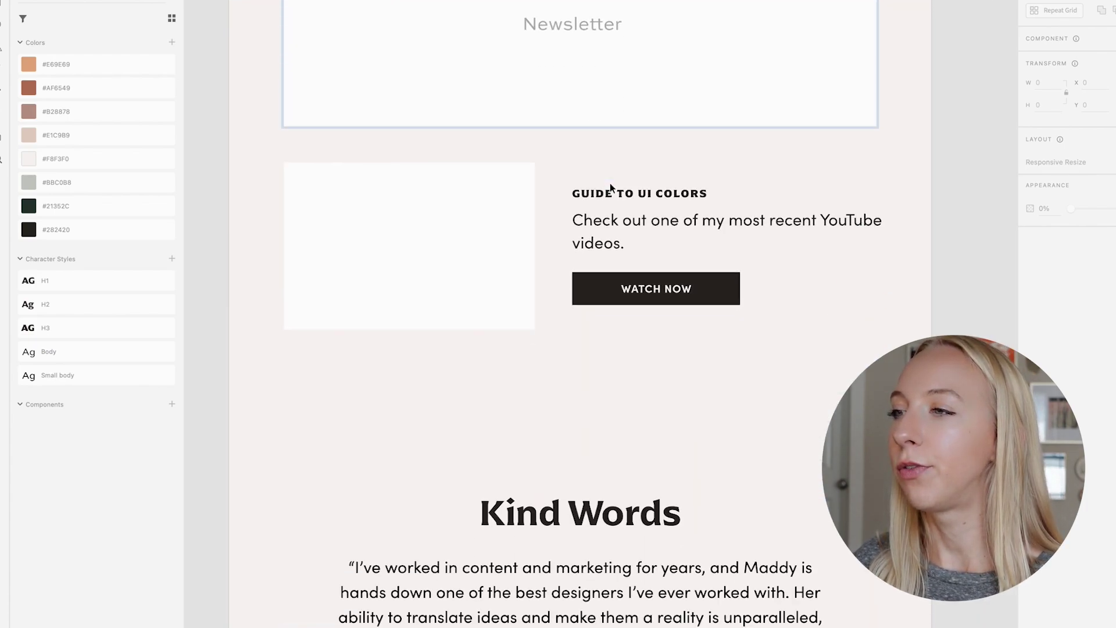
scroll(609, 183, "down", 15)
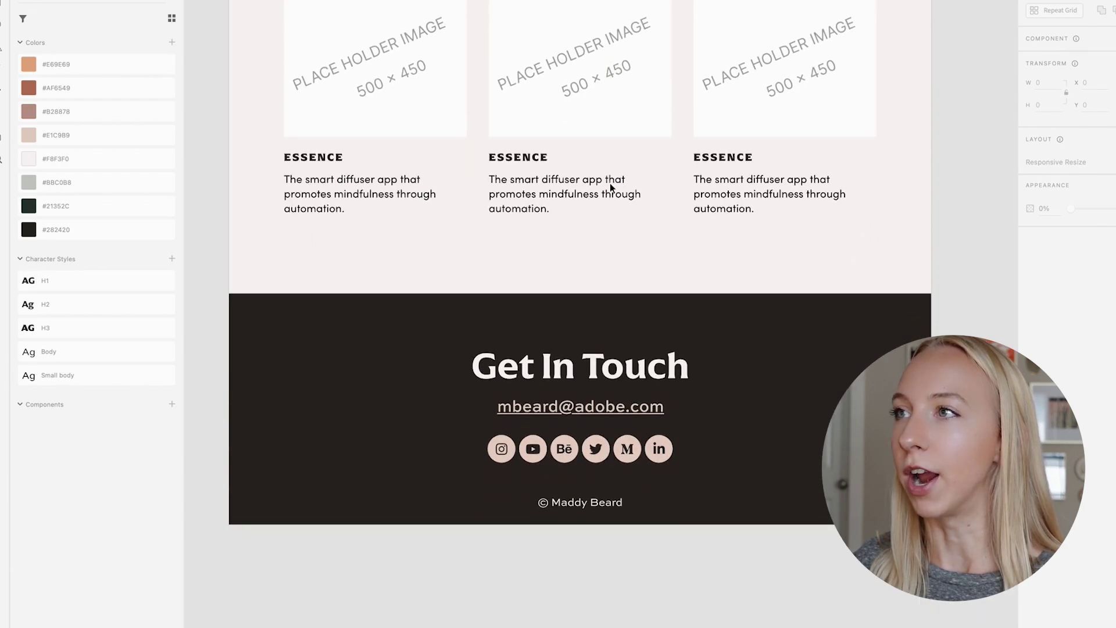
scroll(610, 187, "up", 20)
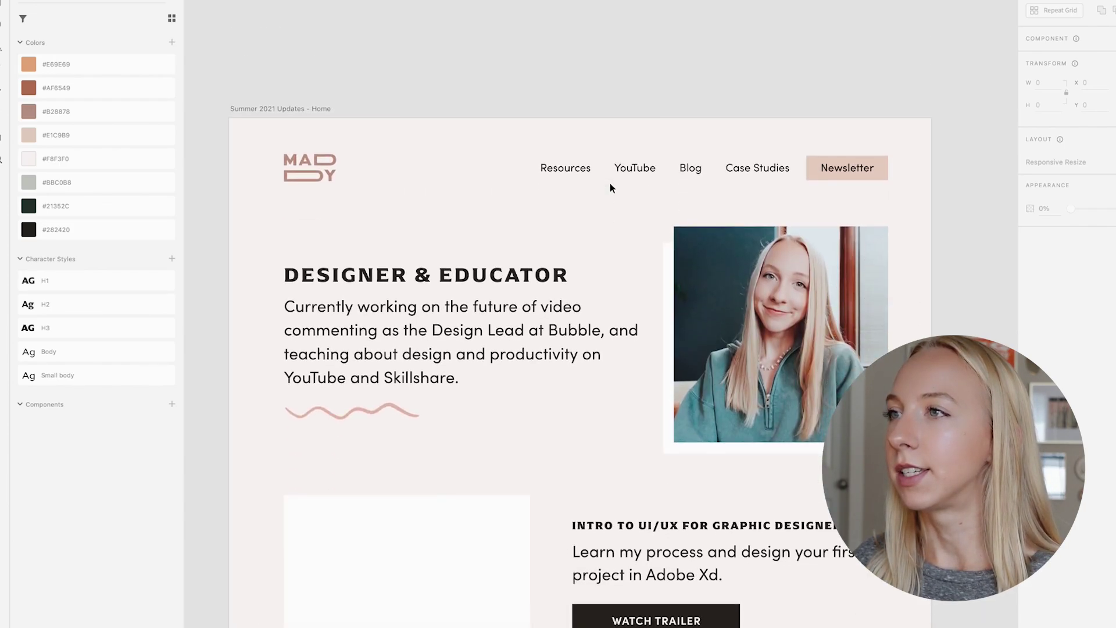
scroll(599, 183, "down", 2)
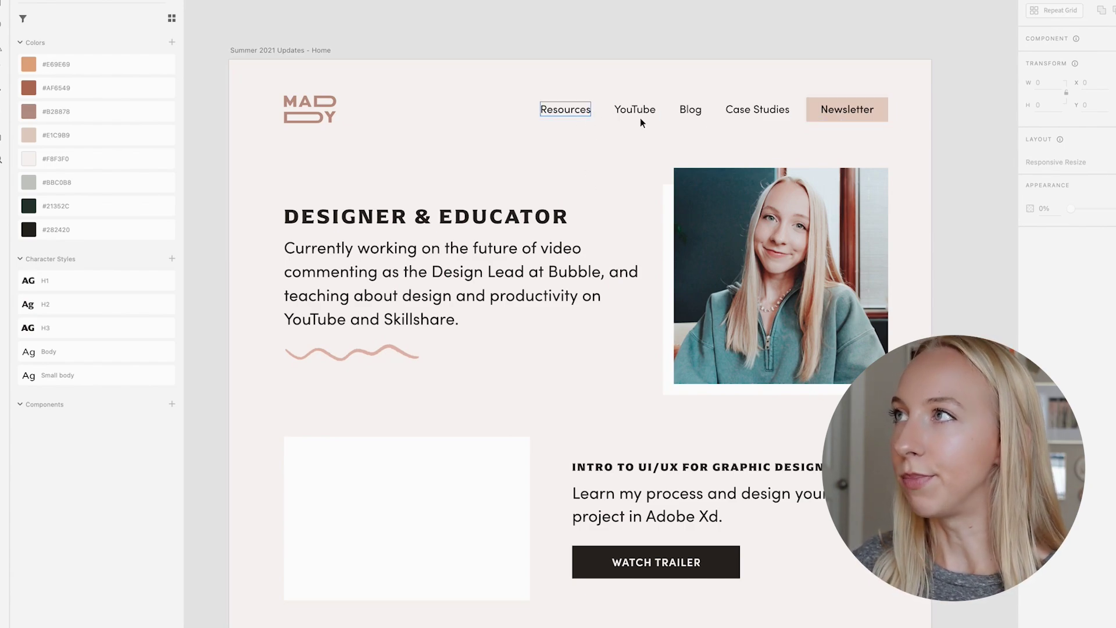
scroll(609, 269, "down", 4)
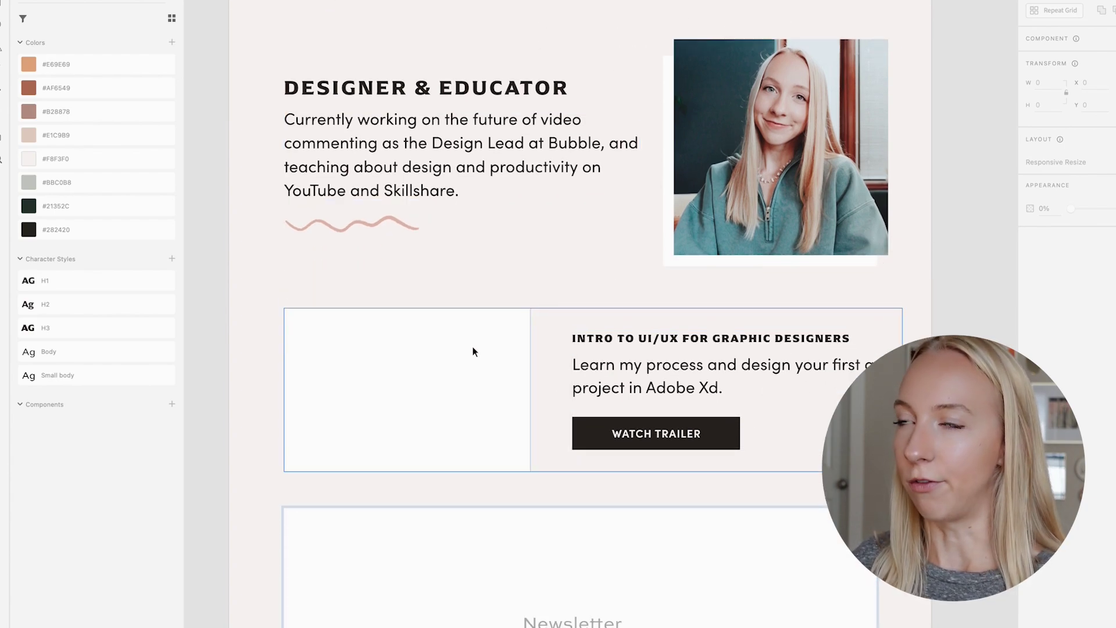
scroll(483, 144, "up", 1)
scroll(627, 212, "down", 4)
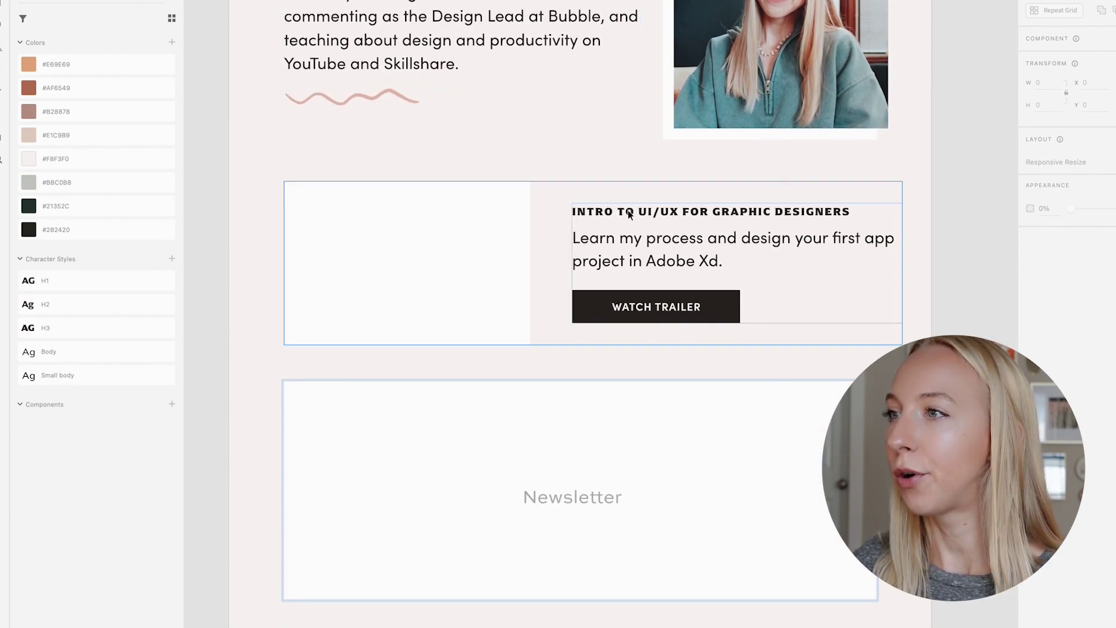
scroll(657, 455, "down", 3)
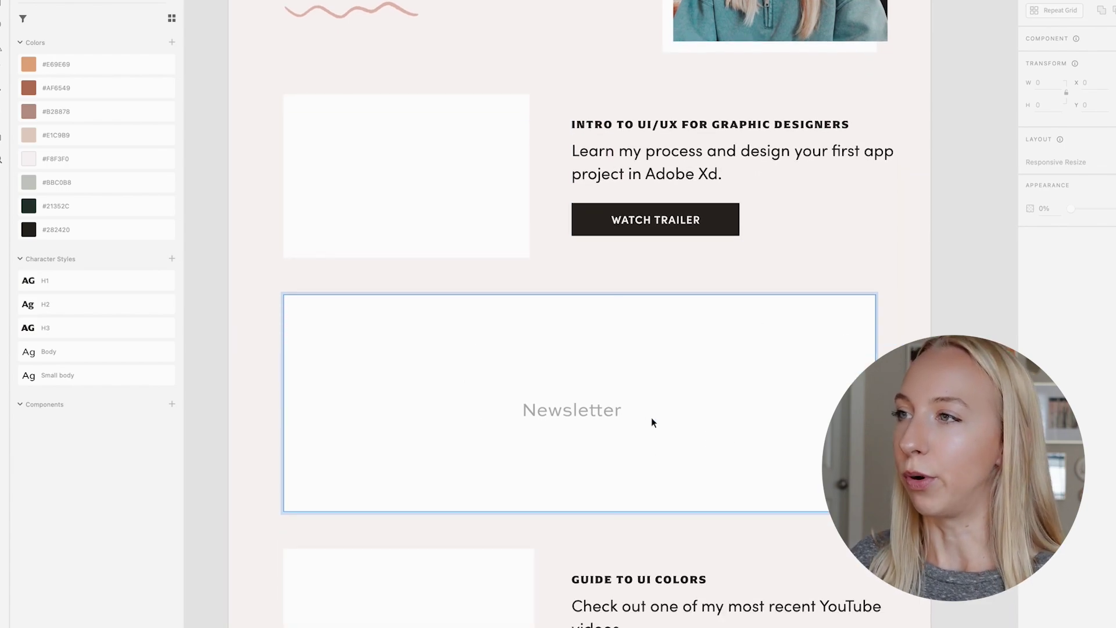
scroll(650, 418, "down", 1)
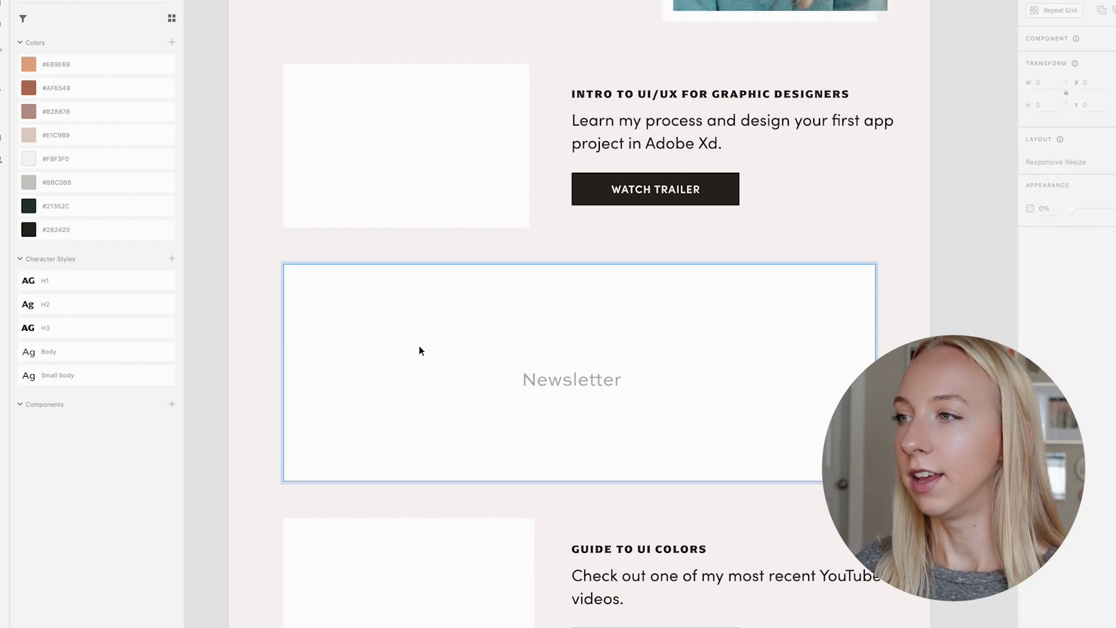
scroll(563, 424, "down", 6)
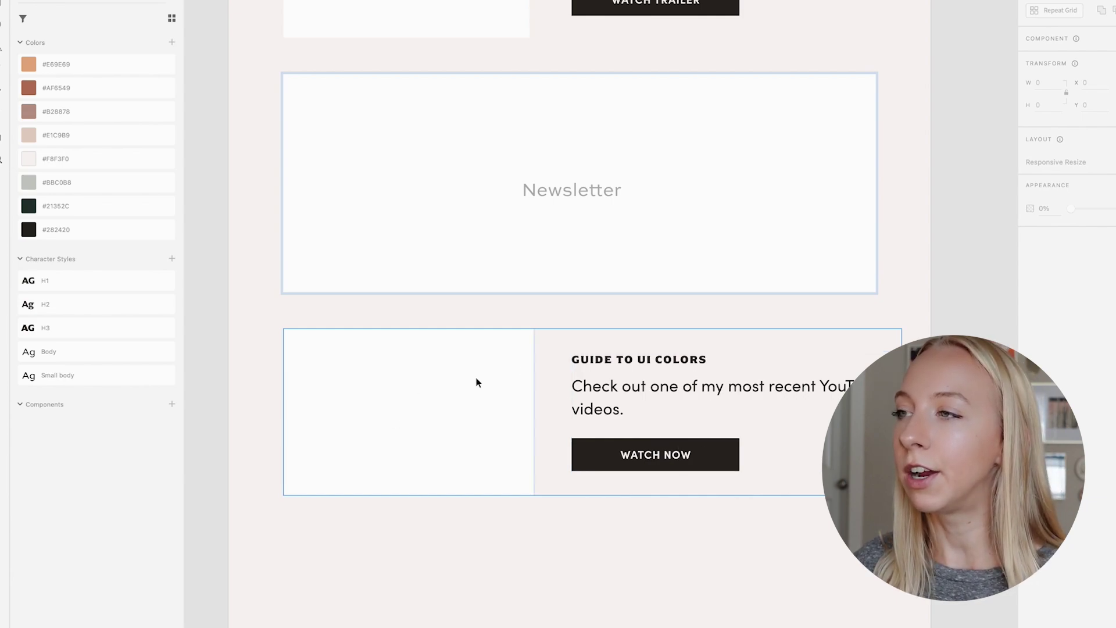
scroll(612, 426, "down", 1)
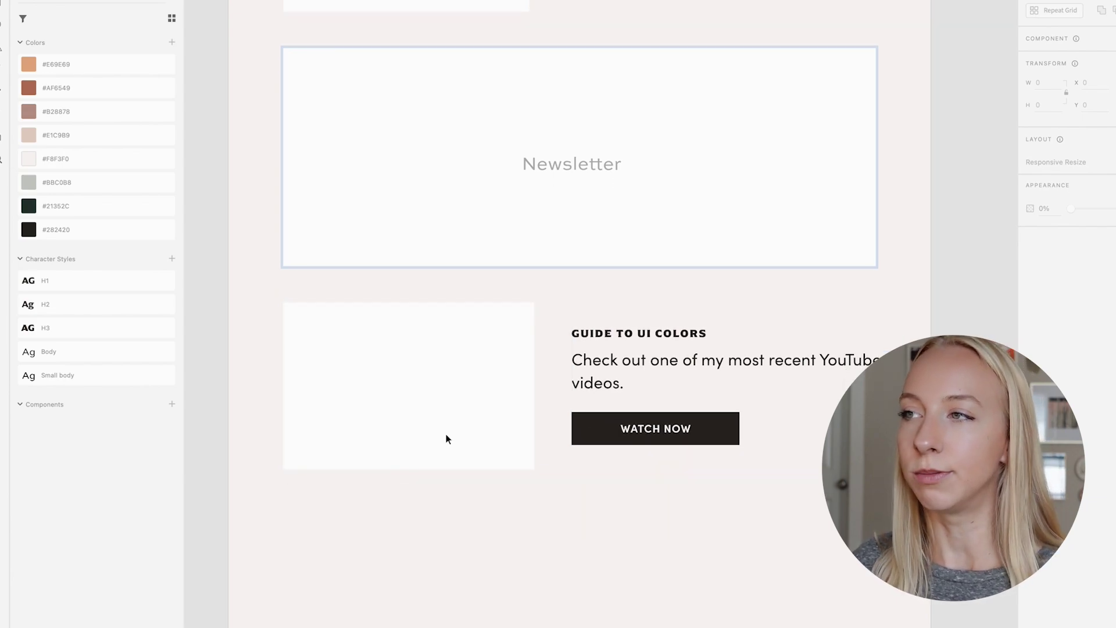
scroll(661, 440, "down", 3)
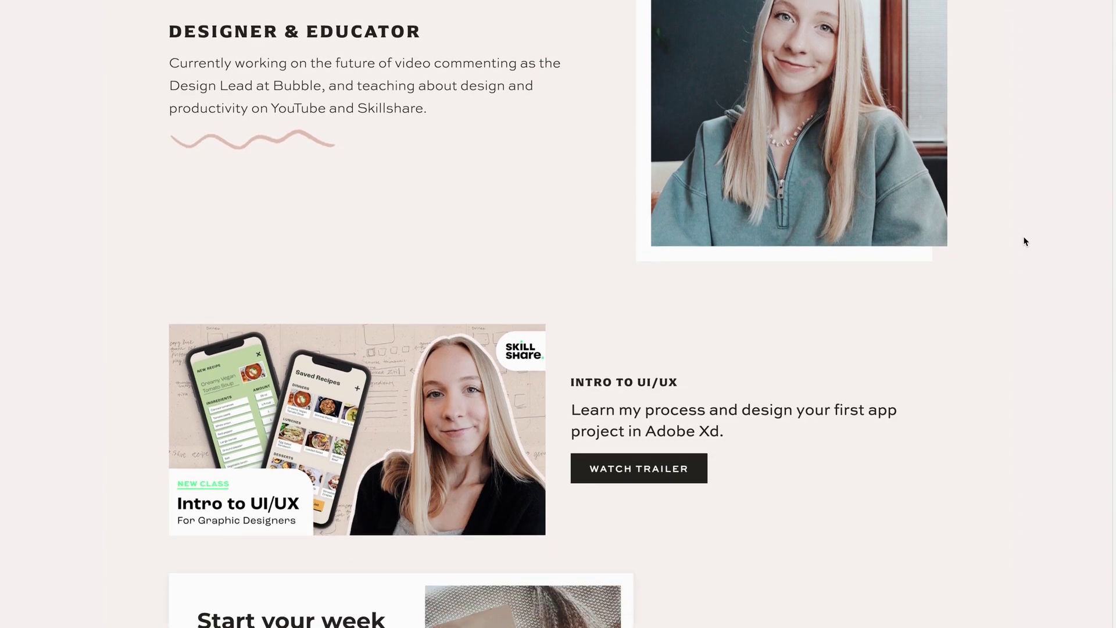
scroll(1025, 241, "down", 4)
Scroll through the live site's Resources and Blog pages
scroll(1024, 241, "down", 5)
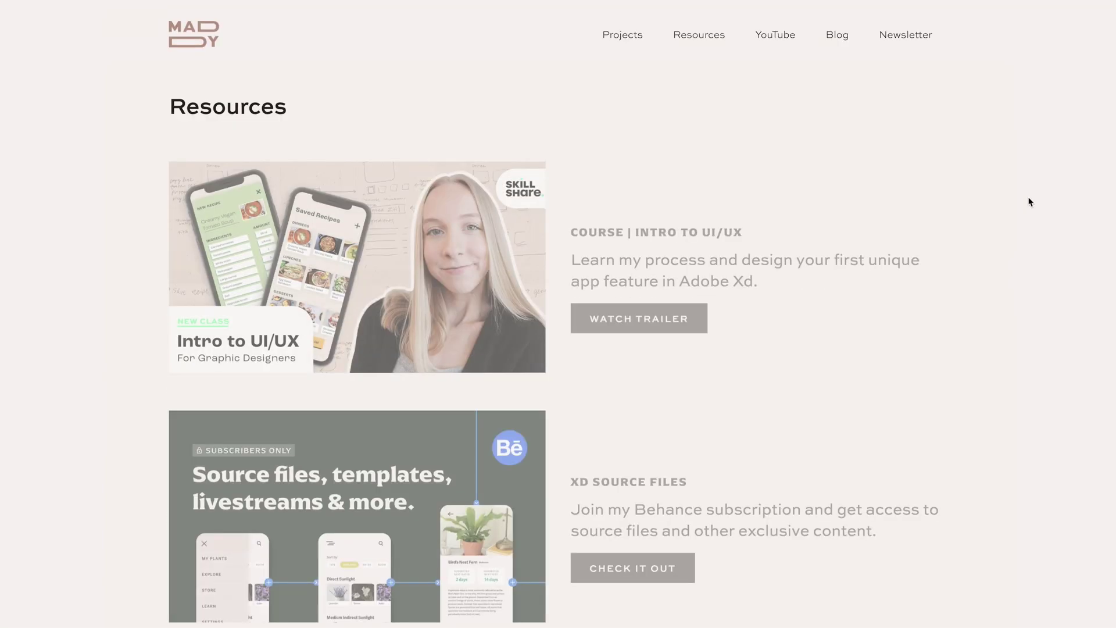
scroll(1028, 200, "down", 7)
scroll(1028, 202, "down", 1)
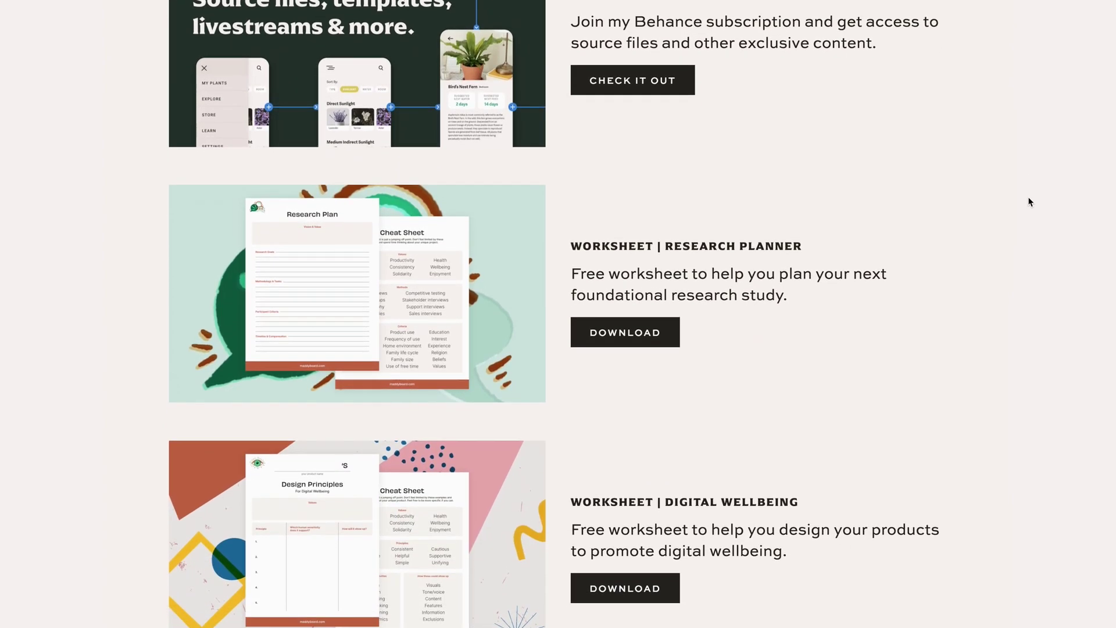
scroll(1029, 201, "down", 4)
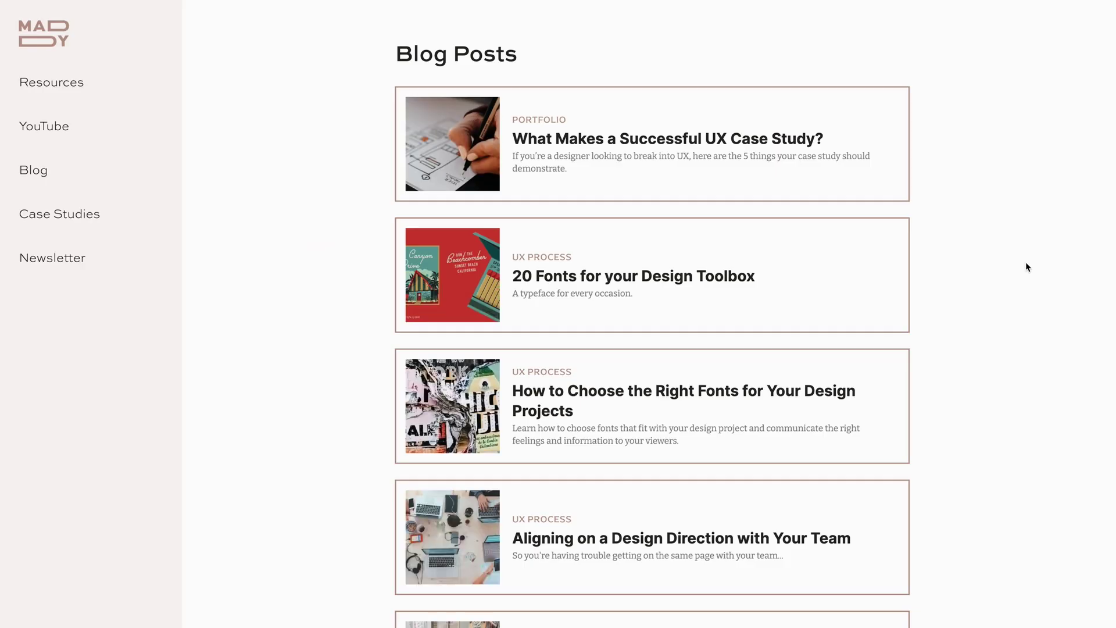
scroll(1026, 267, "down", 10)
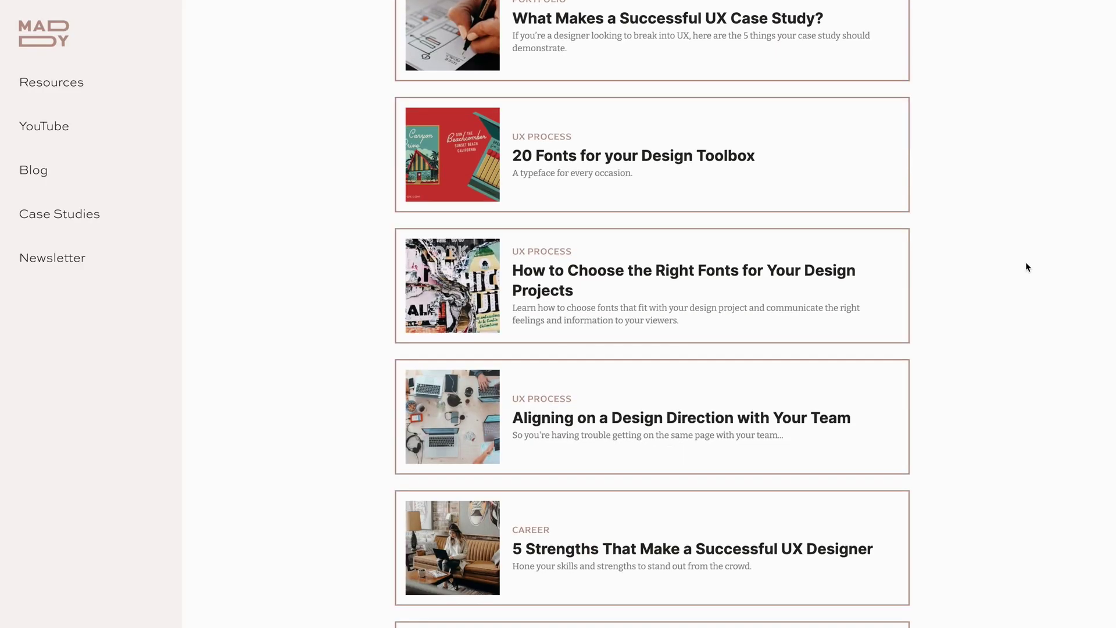
scroll(1025, 267, "down", 2)
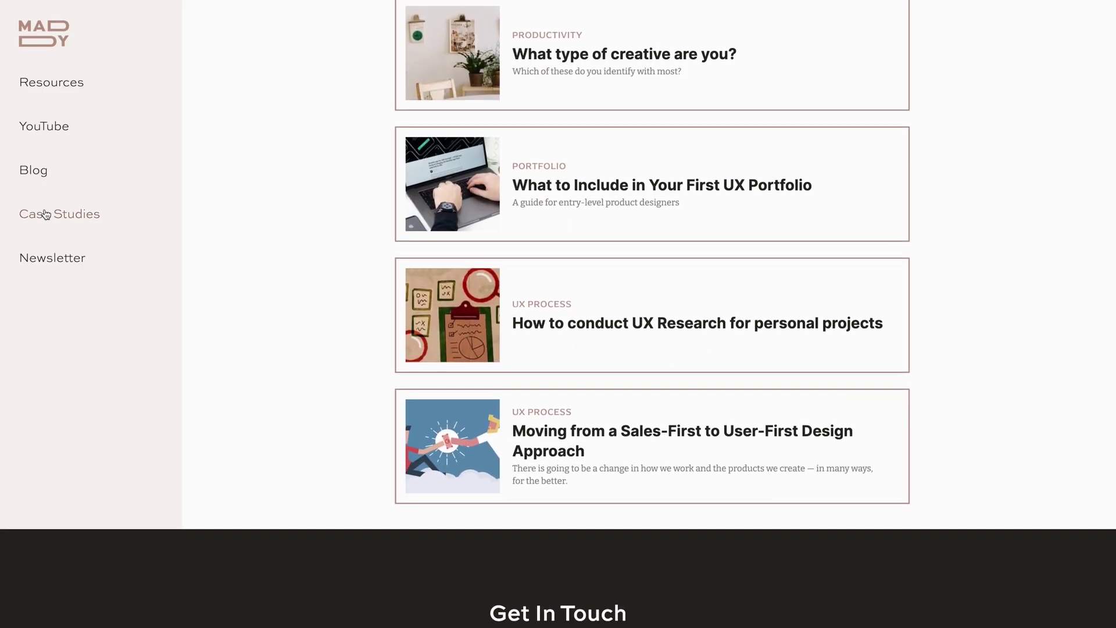
Open Case Studies and scroll the Projects page past the Faze and Freshlist cards
left_click(55, 213)
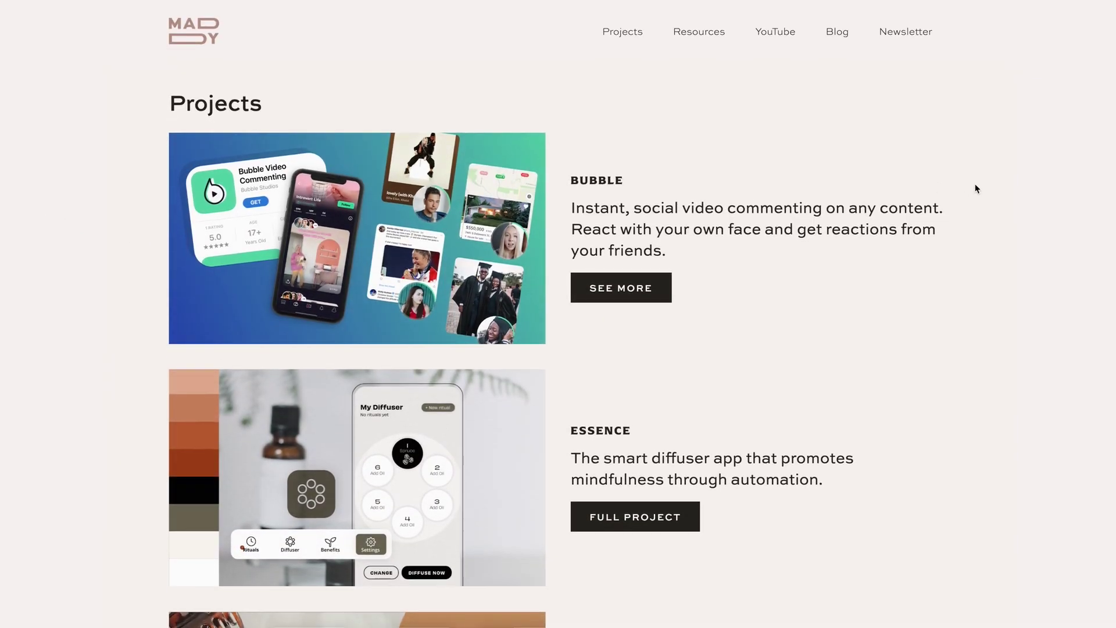
scroll(975, 184, "down", 4)
scroll(976, 187, "down", 8)
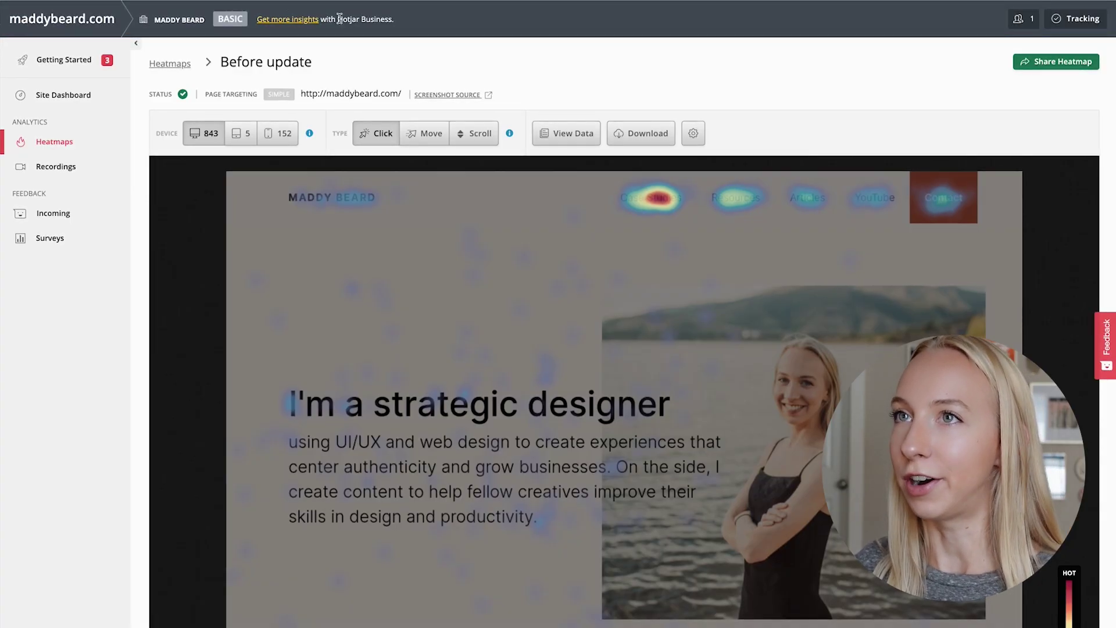
Open the After update heatmap from the Heatmaps list to see its desktop click hotspots
left_click(54, 142)
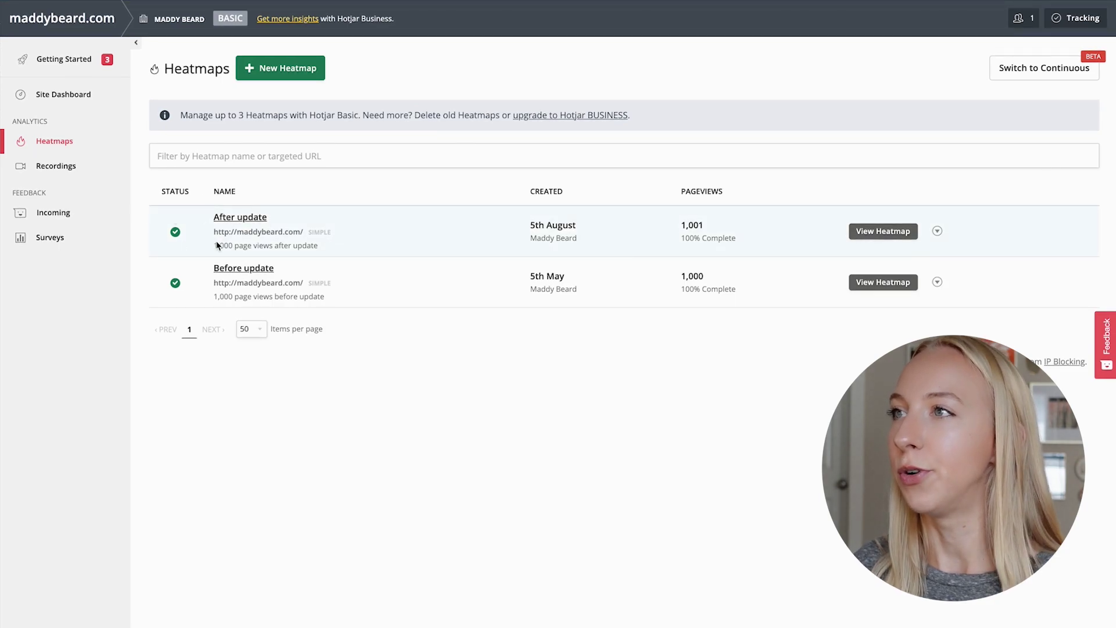
left_click(876, 231)
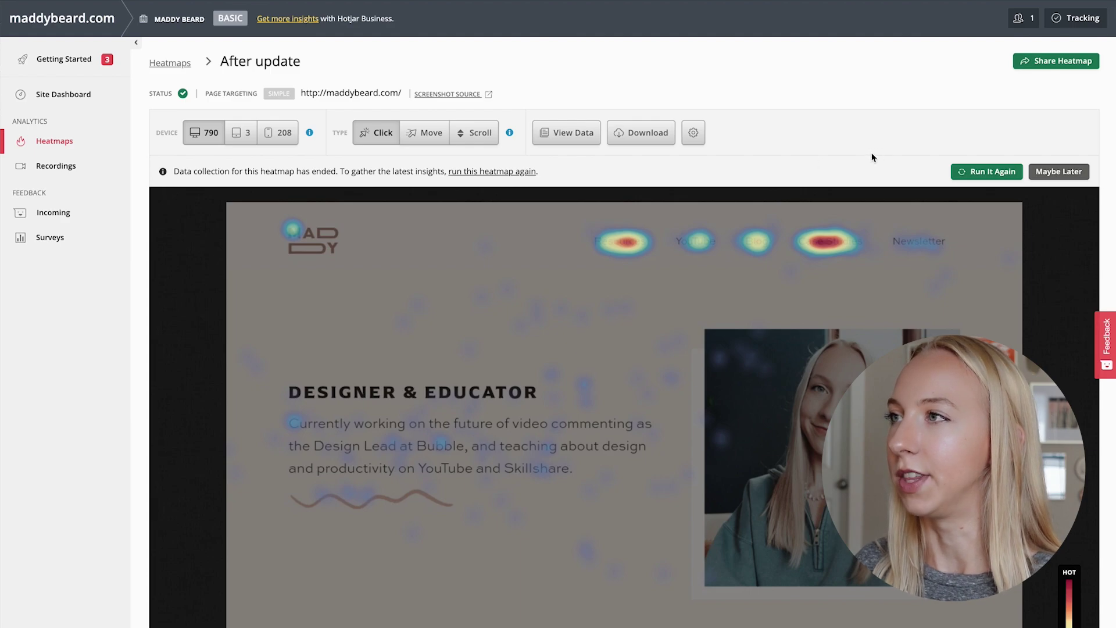
mouse_move(831, 243)
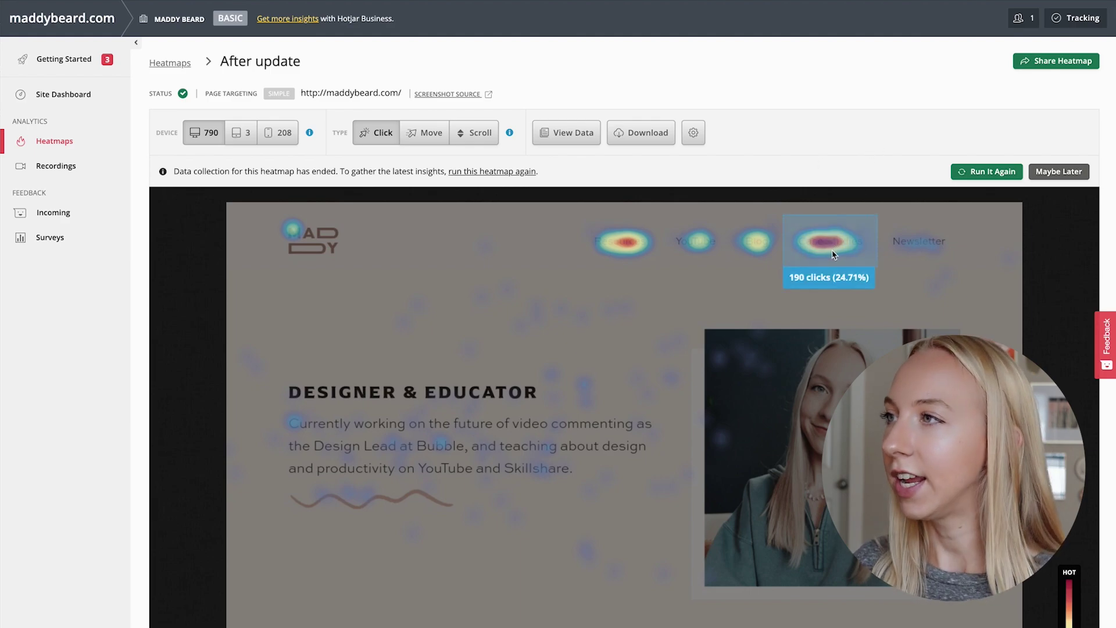
mouse_move(633, 246)
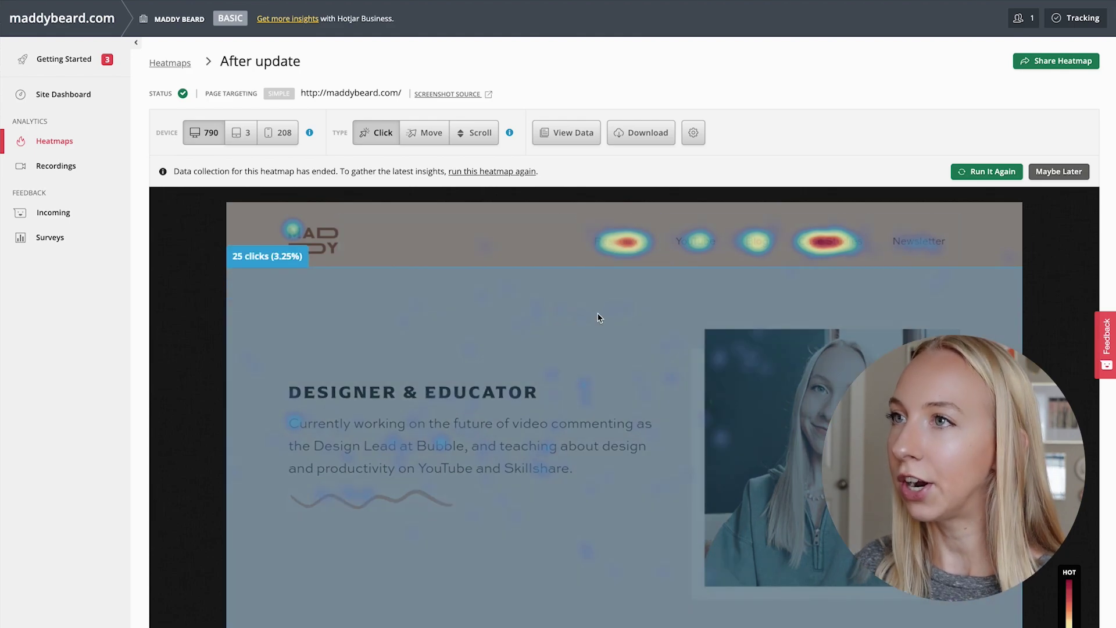
Scroll the After update desktop click heatmap, then switch to the 208-view phone tap data
scroll(599, 316, "down", 3)
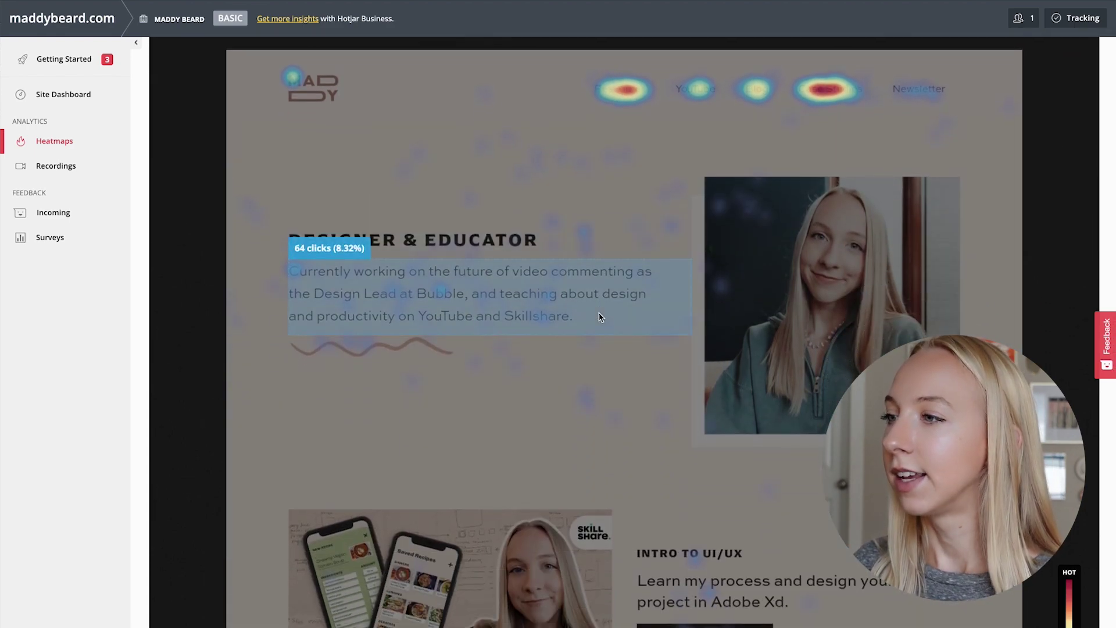
scroll(608, 308, "up", 2)
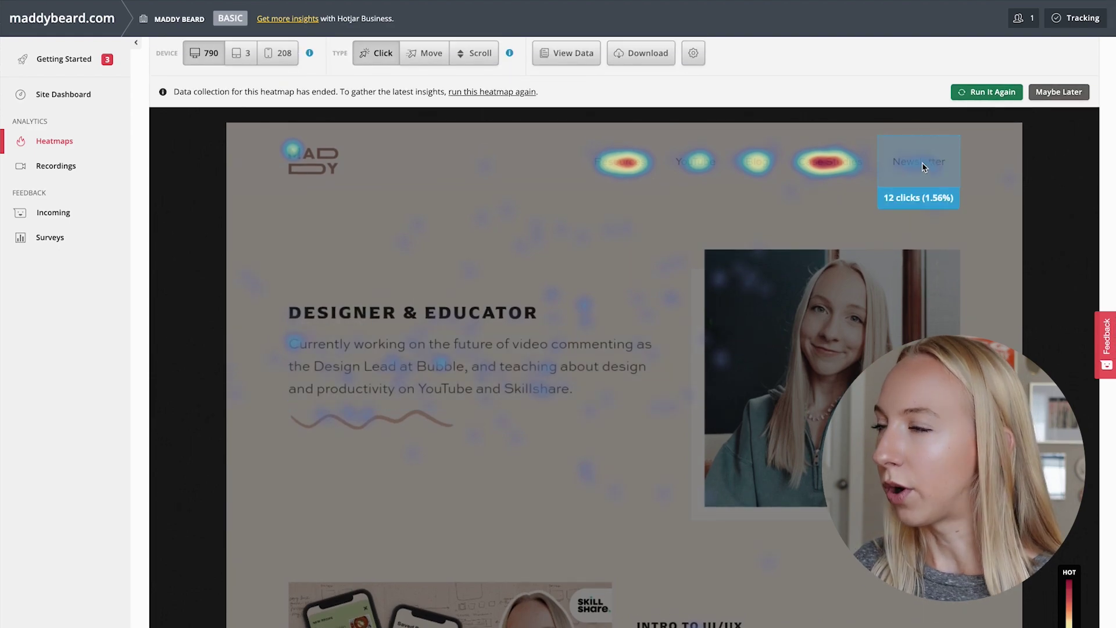
scroll(500, 362, "down", 5)
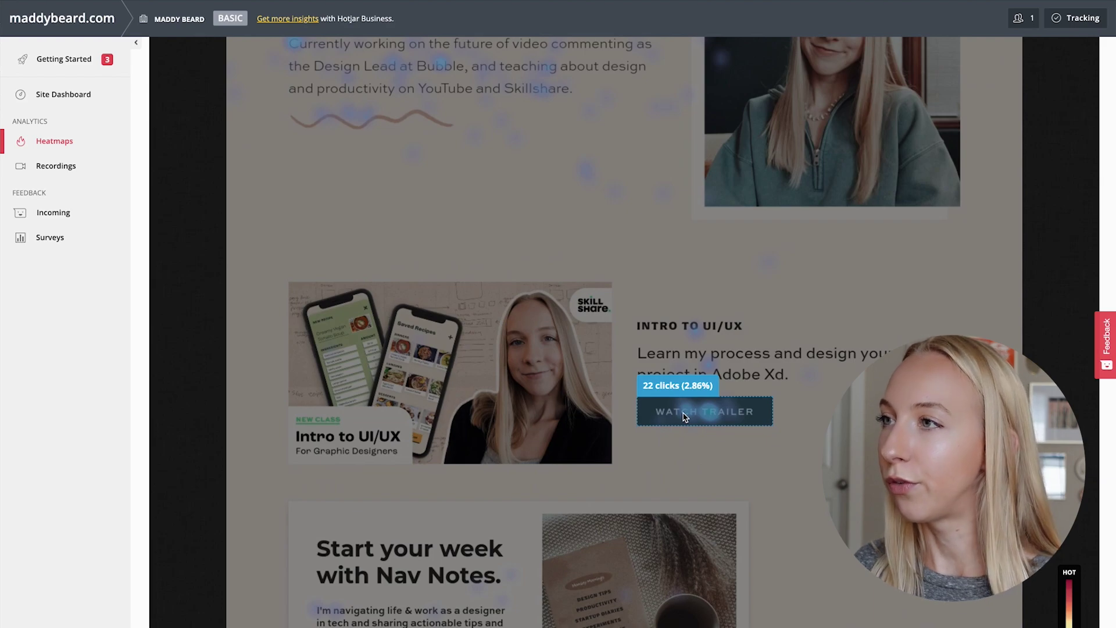
scroll(684, 417, "down", 1)
scroll(686, 397, "down", 3)
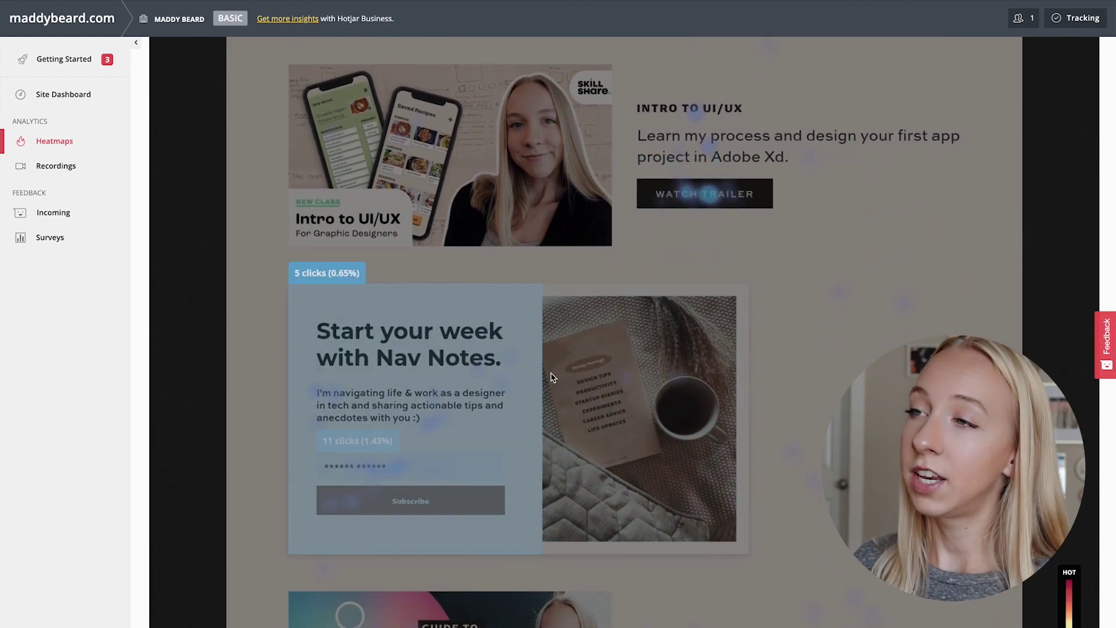
scroll(500, 424, "down", 4)
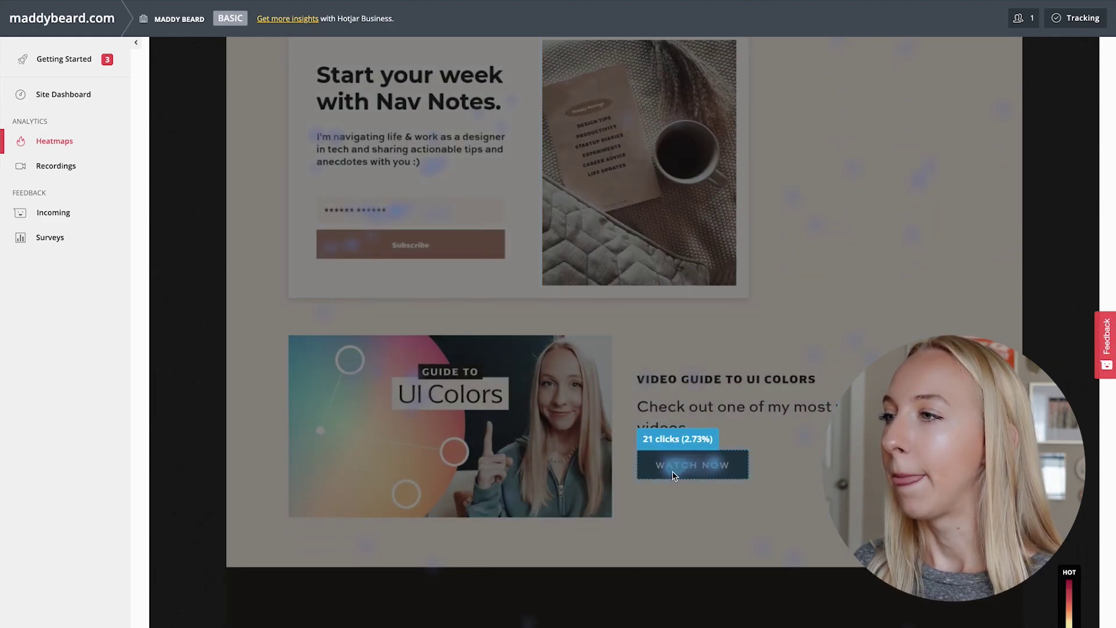
scroll(779, 419, "down", 1)
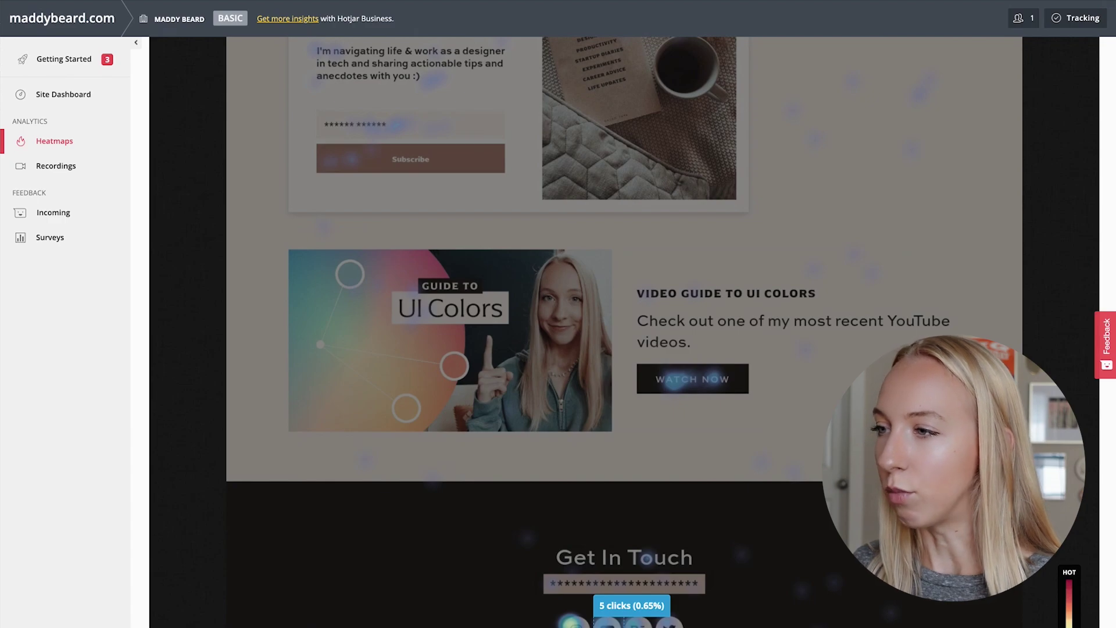
scroll(743, 387, "up", 20)
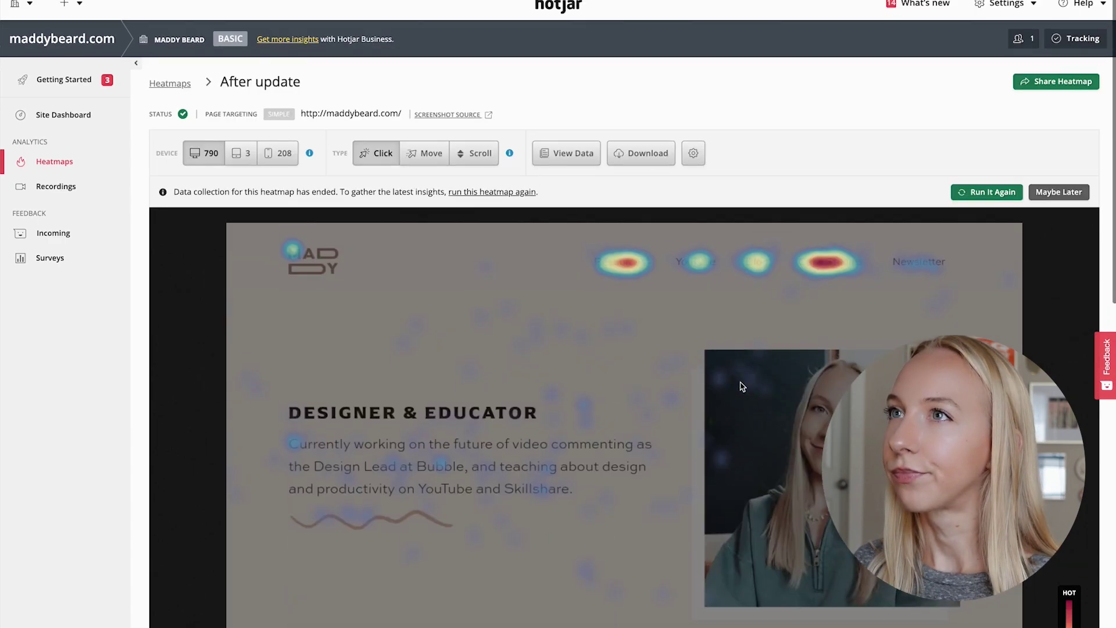
left_click(277, 136)
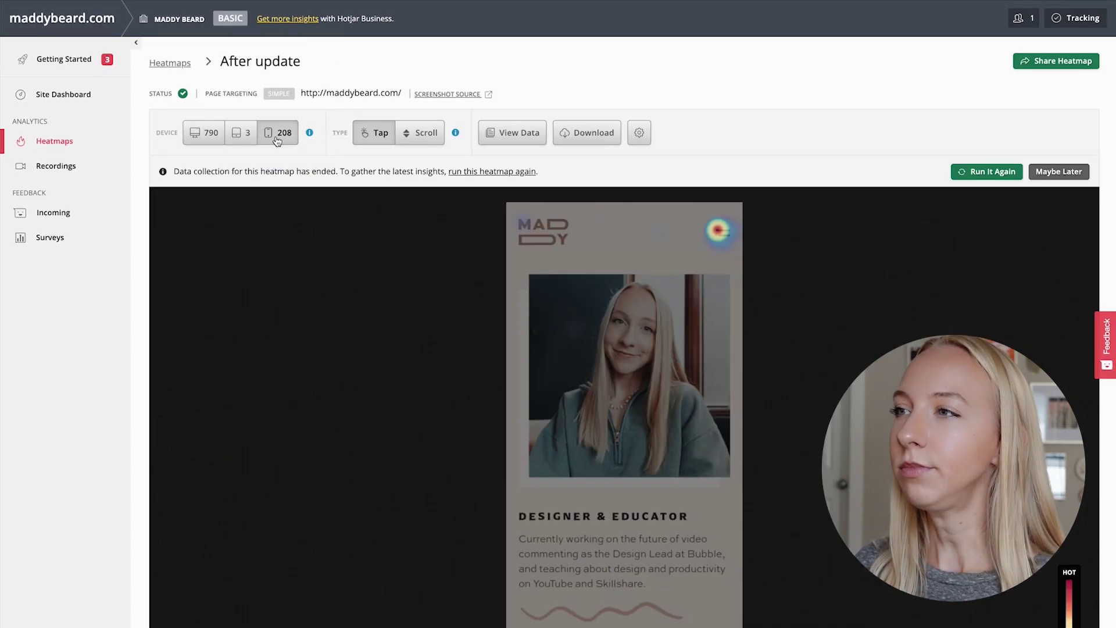
Review the After update mobile taps down the page, then return to the 790-pageview desktop view
scroll(703, 364, "down", 6)
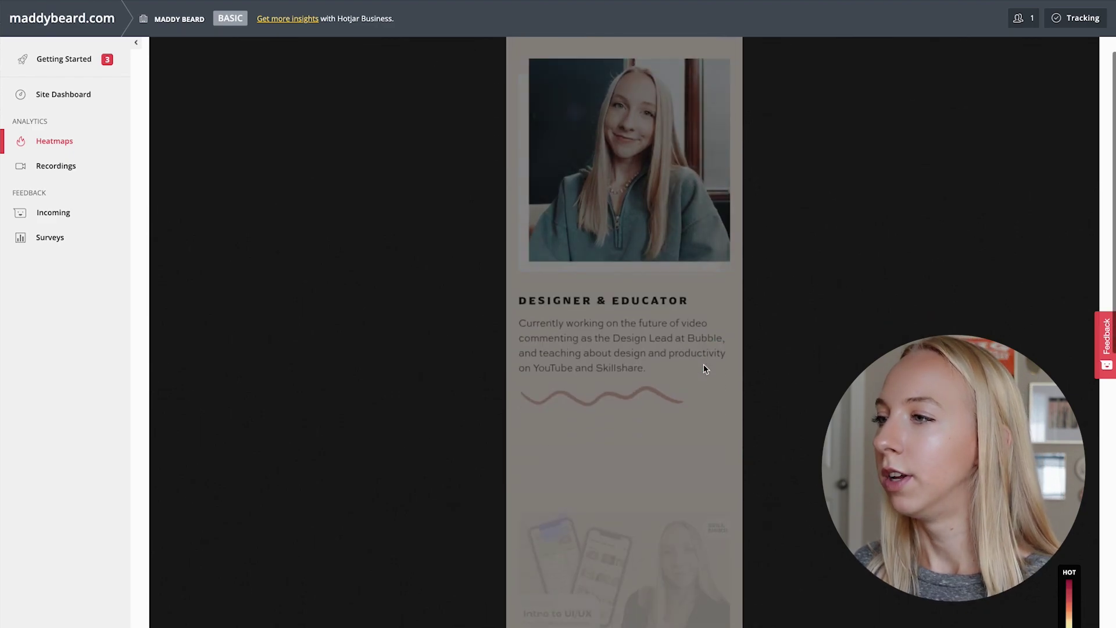
scroll(703, 409, "up", 6)
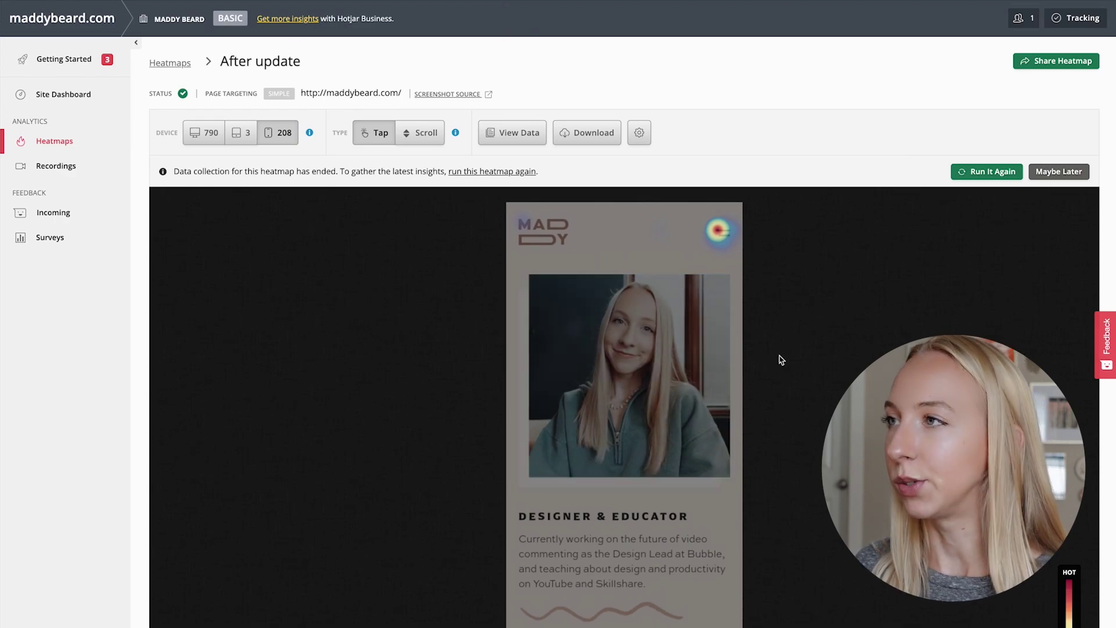
scroll(709, 363, "down", 7)
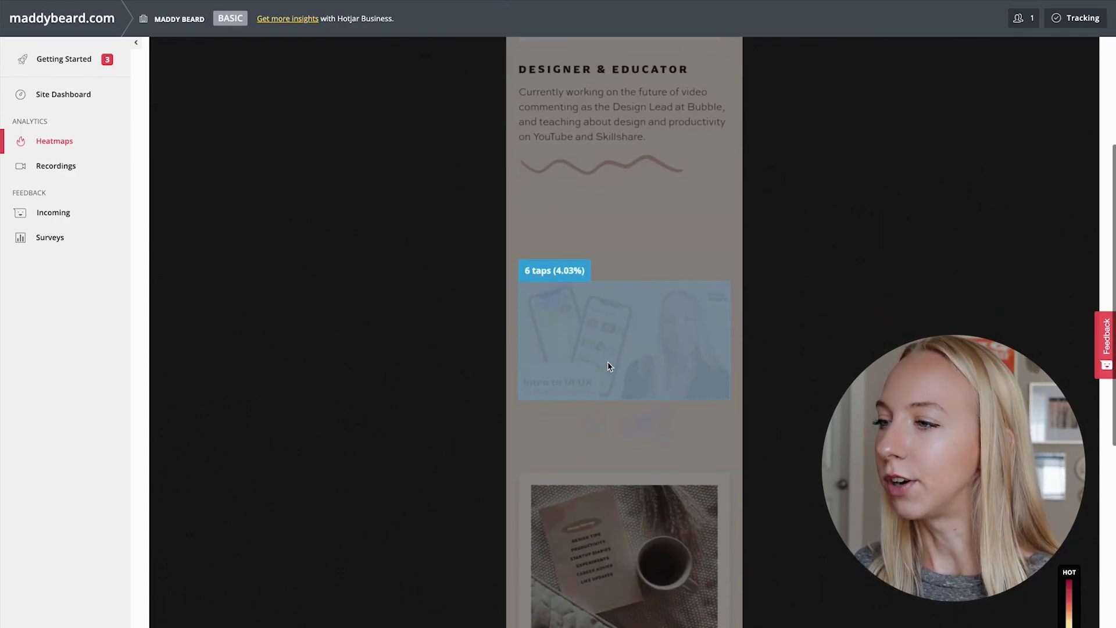
scroll(608, 366, "down", 2)
scroll(627, 269, "down", 5)
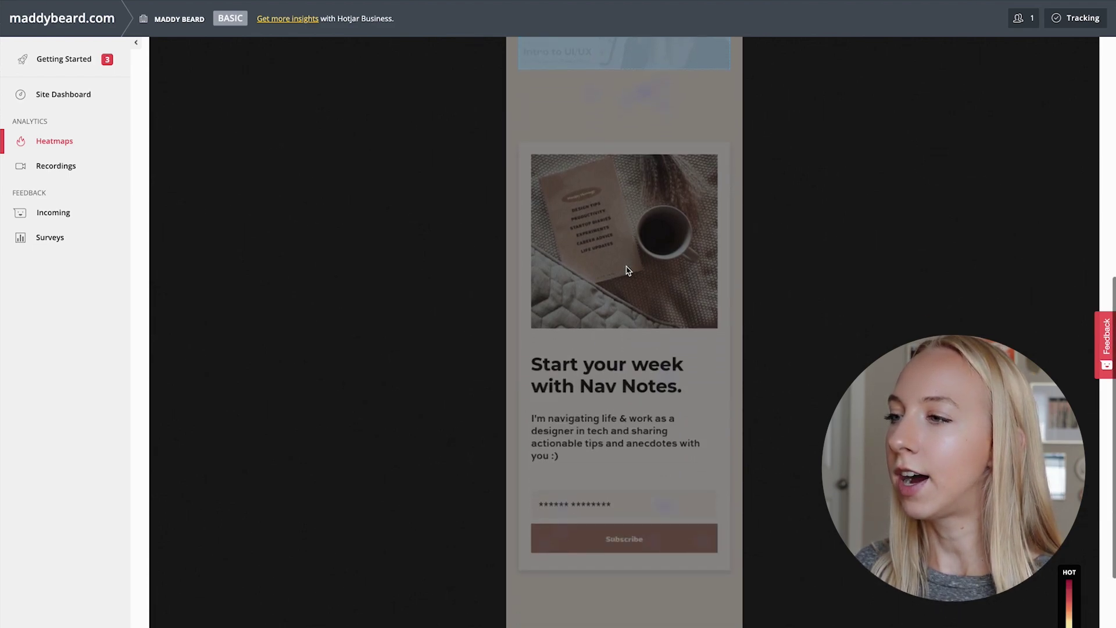
scroll(626, 270, "down", 5)
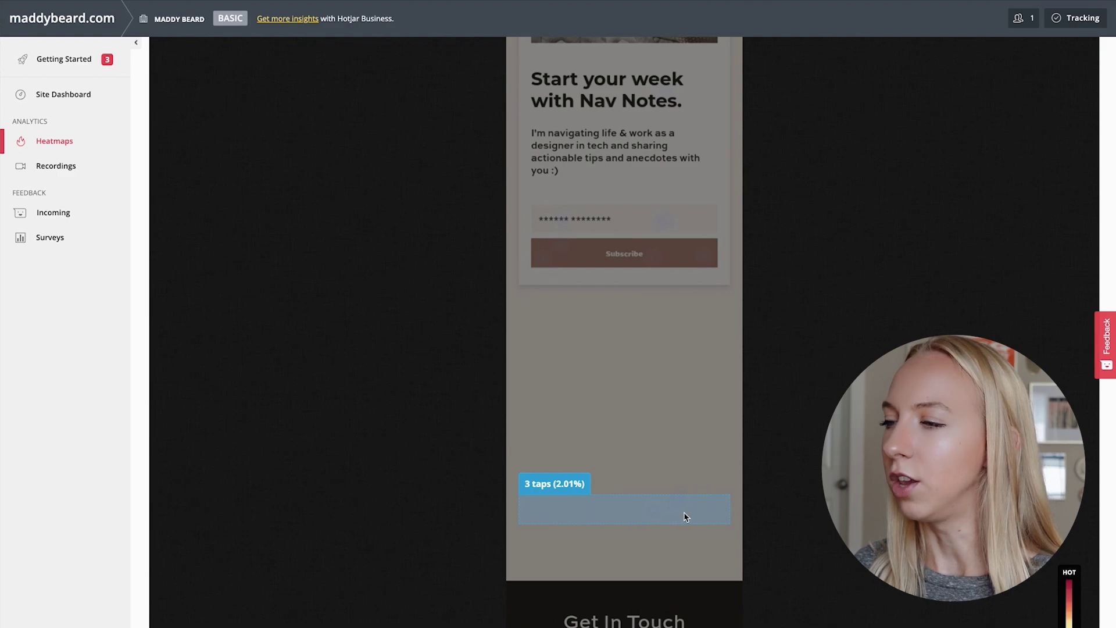
scroll(684, 517, "down", 2)
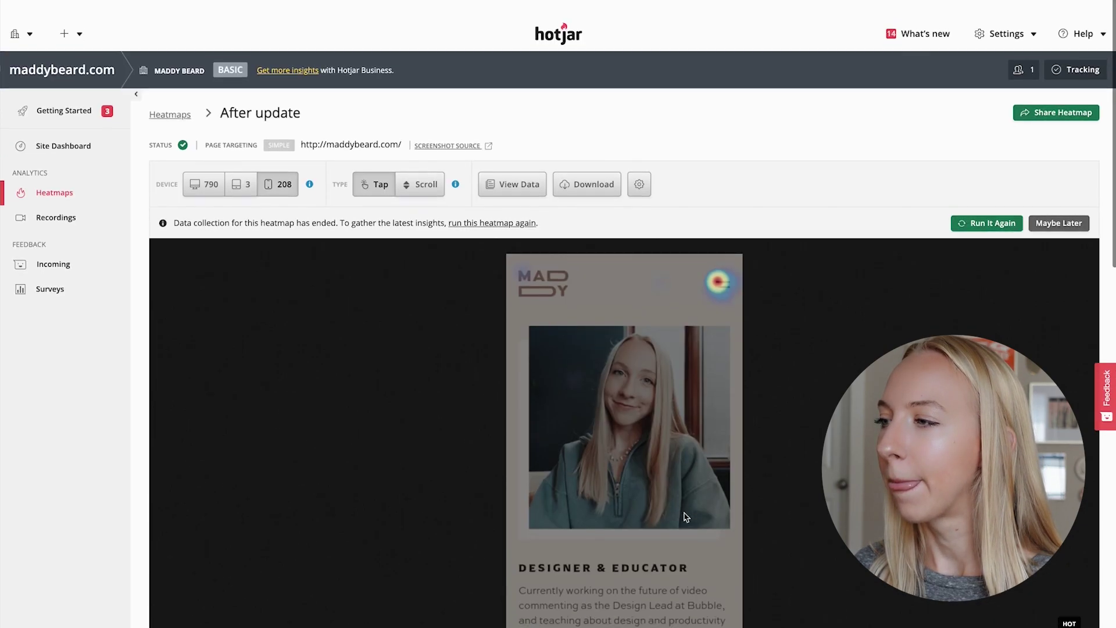
scroll(774, 344, "down", 1)
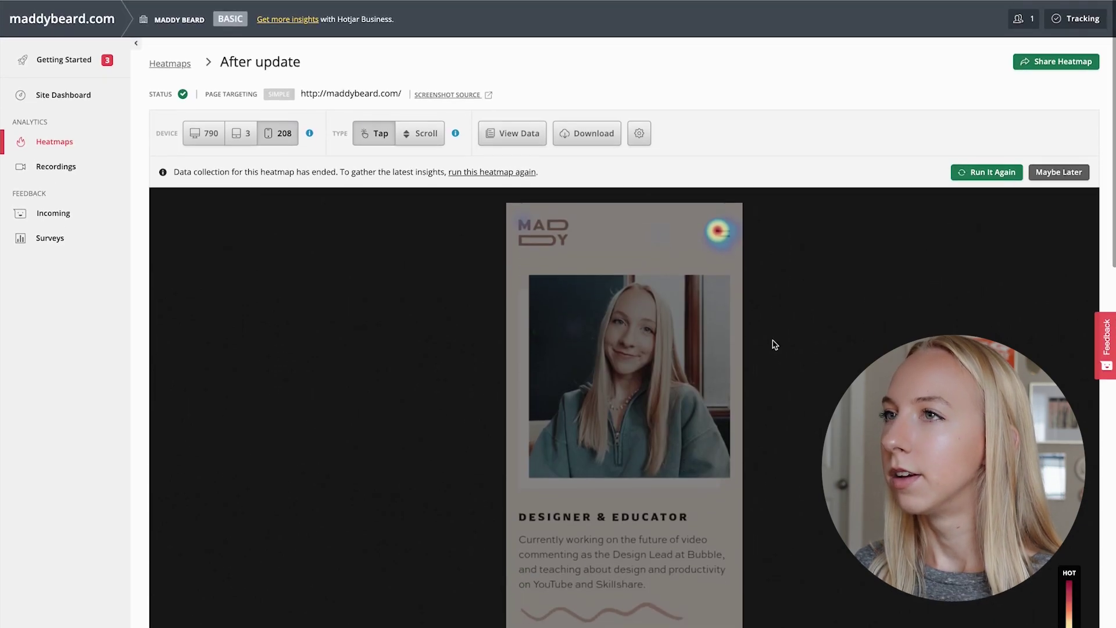
left_click(204, 133)
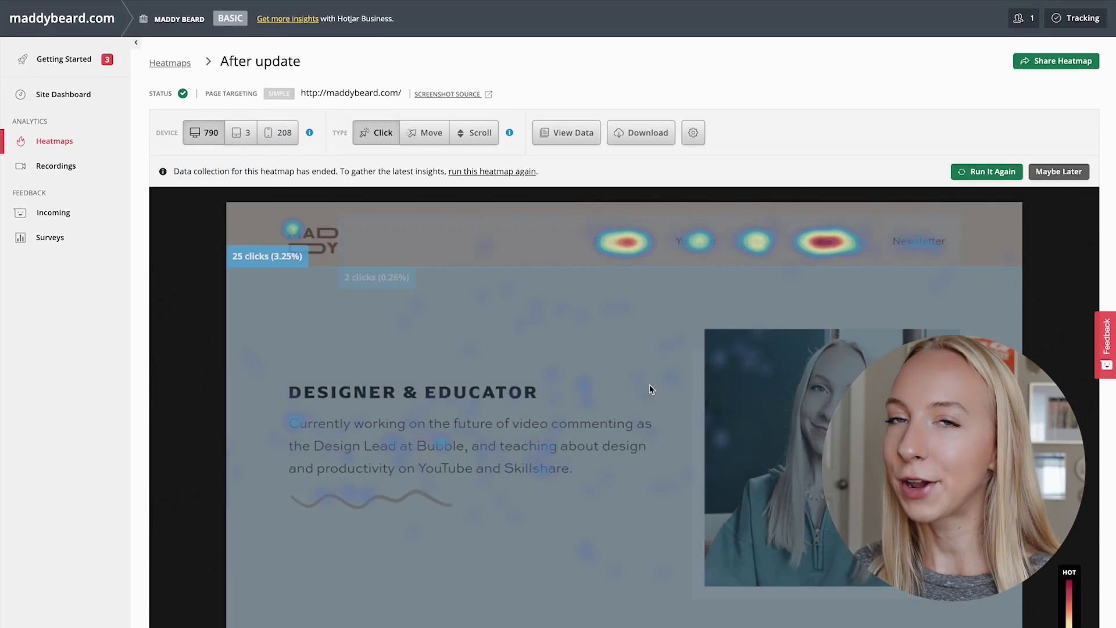
scroll(671, 386, "down", 3)
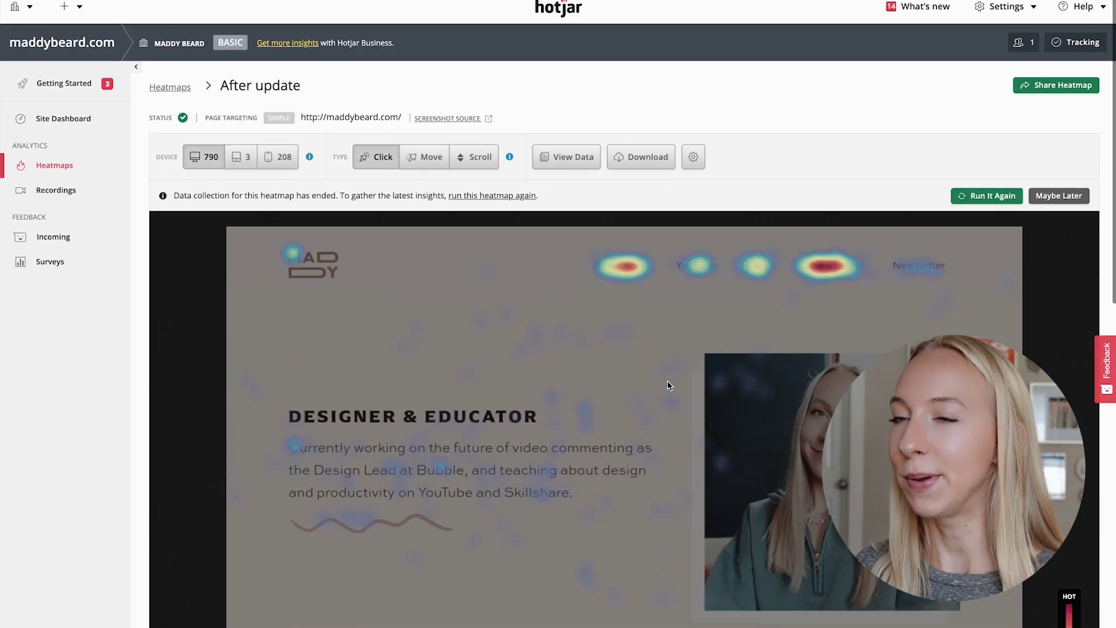
scroll(668, 386, "down", 1)
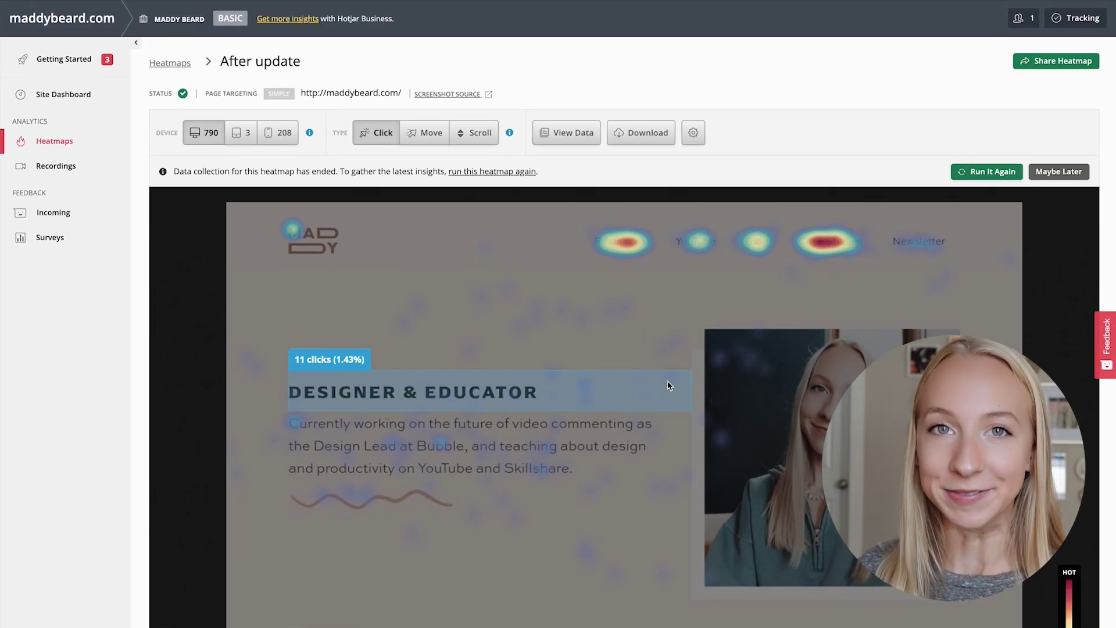
scroll(534, 499, "down", 15)
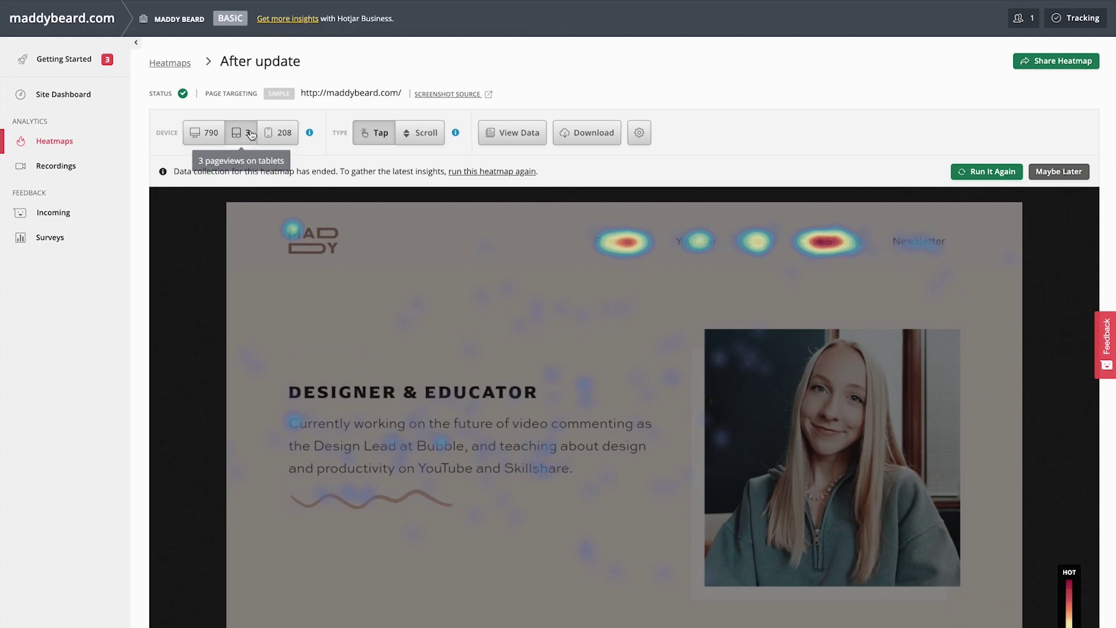
left_click(241, 133)
scroll(660, 453, "down", 10)
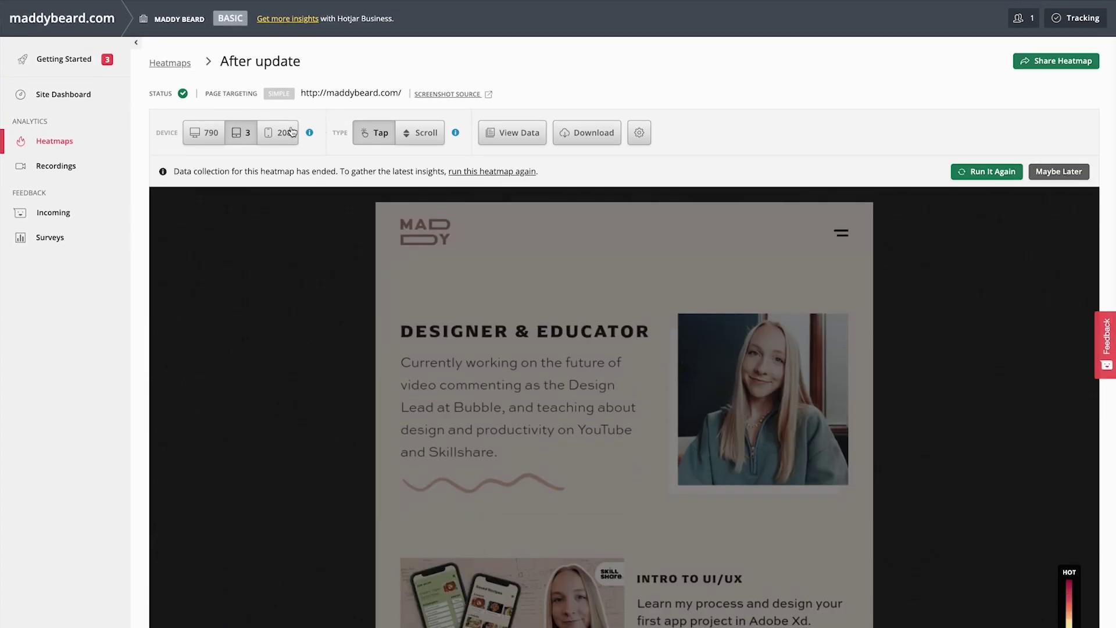
left_click(293, 132)
scroll(610, 230, "down", 5)
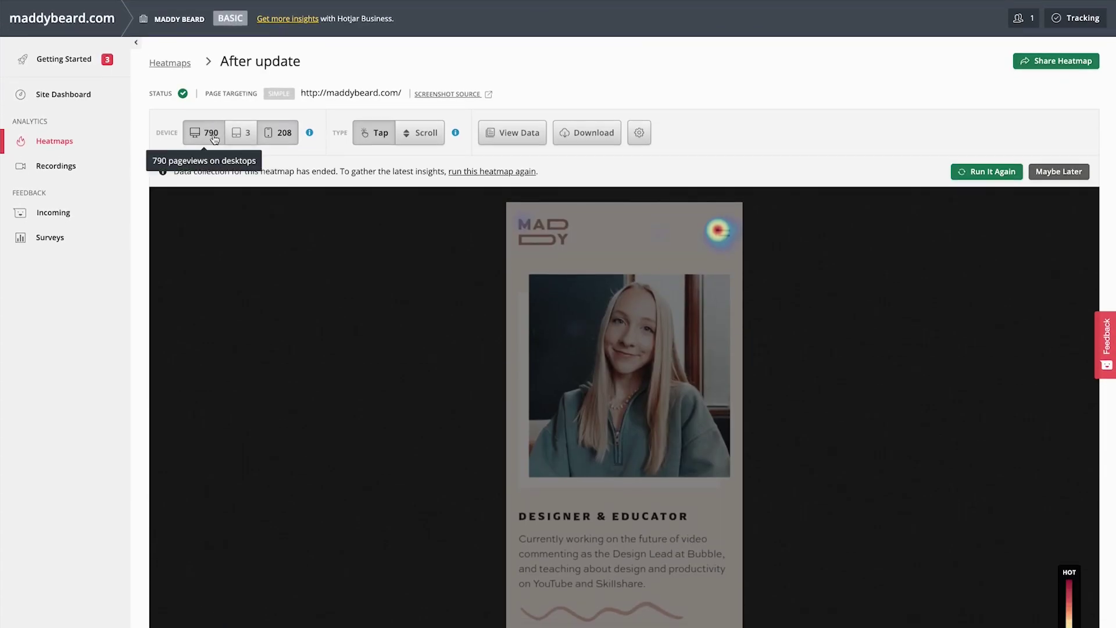
left_click(203, 133)
scroll(642, 299, "down", 5)
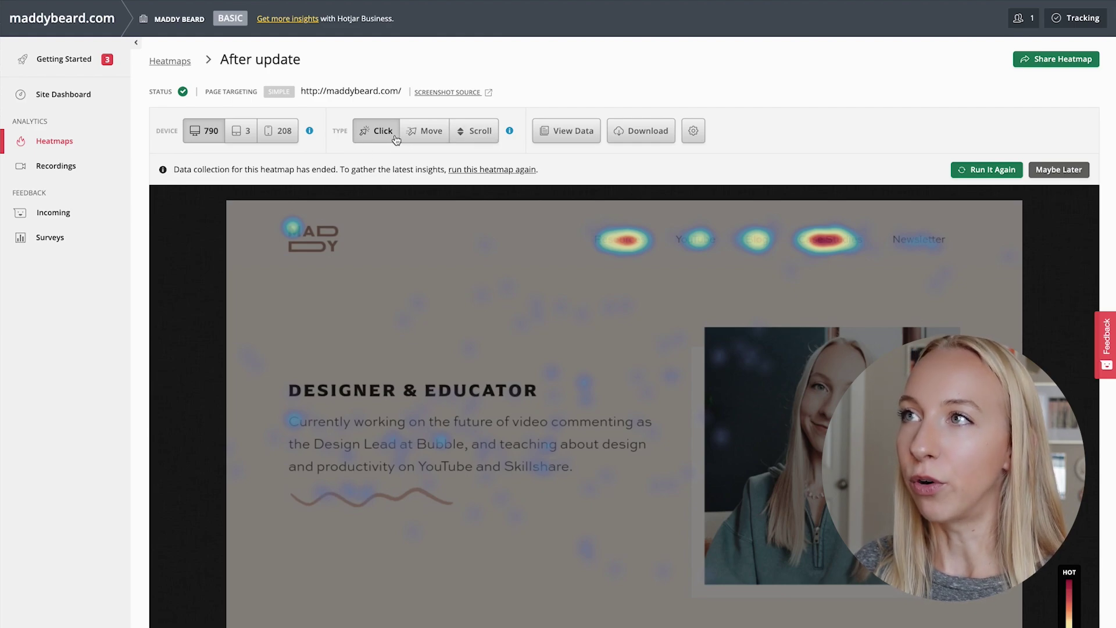
Switch the After update heatmap to Scroll and check depth, about 73% reaching Nav Notes
left_click(479, 131)
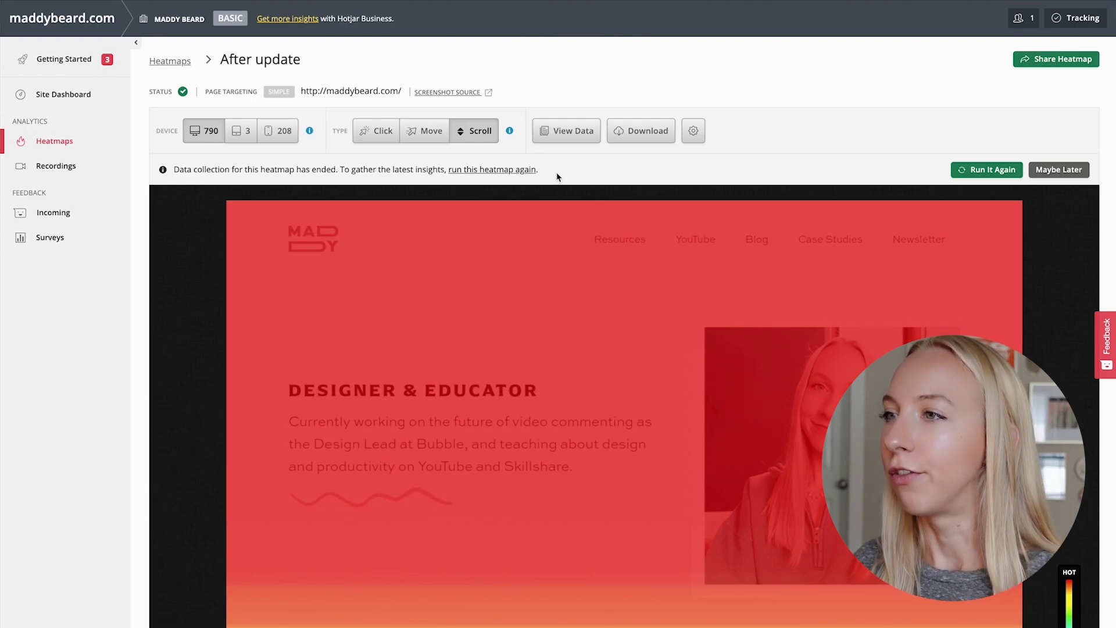
scroll(520, 220, "down", 5)
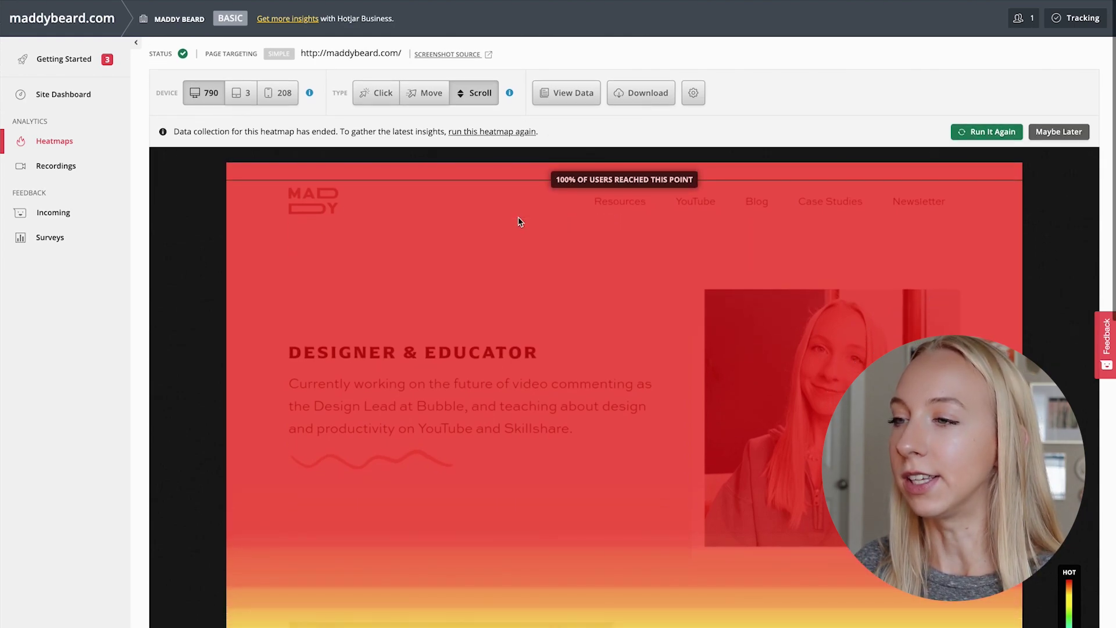
scroll(519, 220, "down", 6)
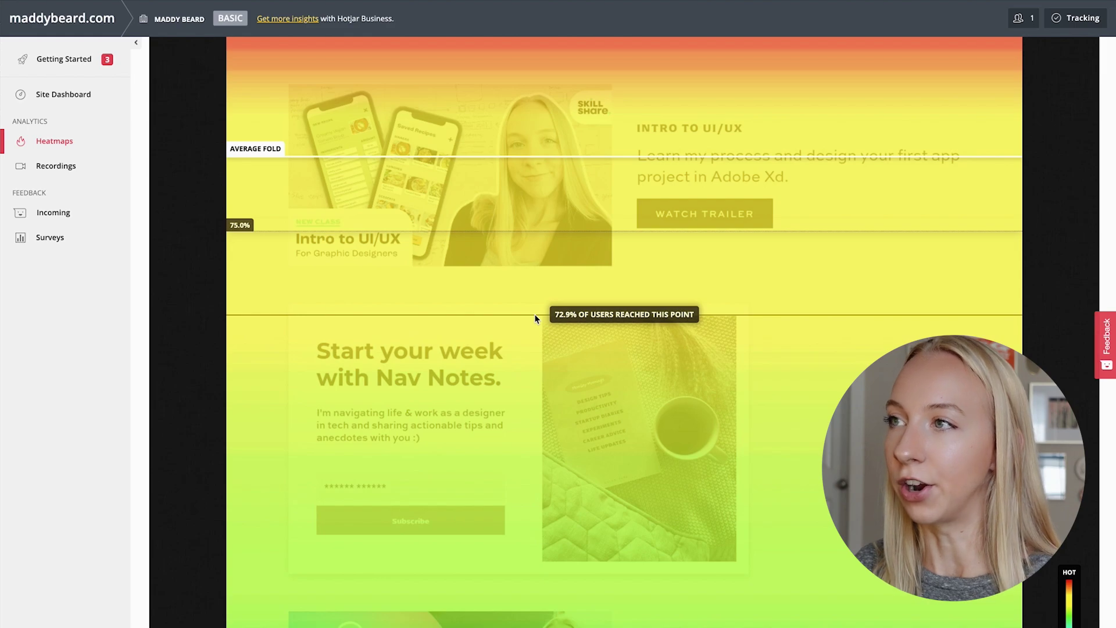
scroll(536, 318, "up", 15)
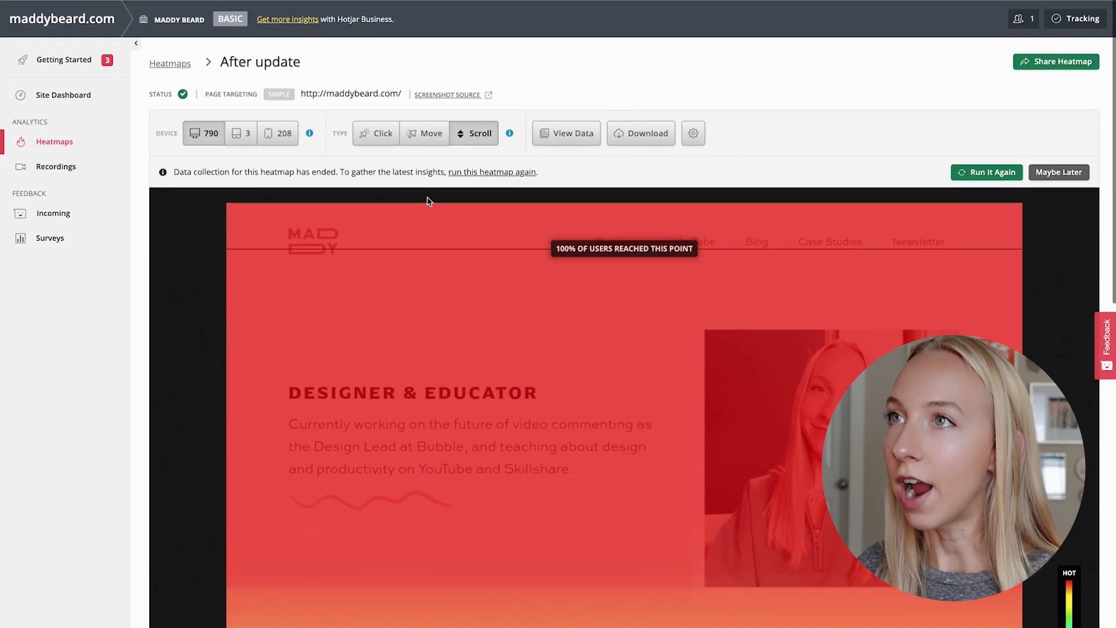
Return to the heatmaps list and scroll through the Before update desktop scroll heatmap (843)
left_click(170, 63)
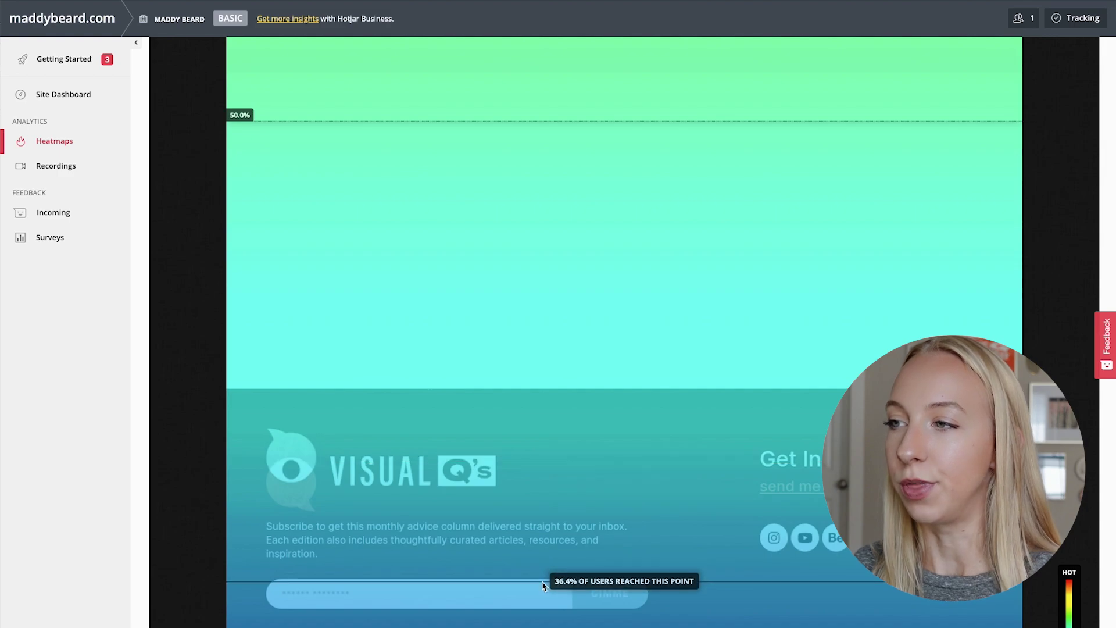
scroll(543, 570, "up", 15)
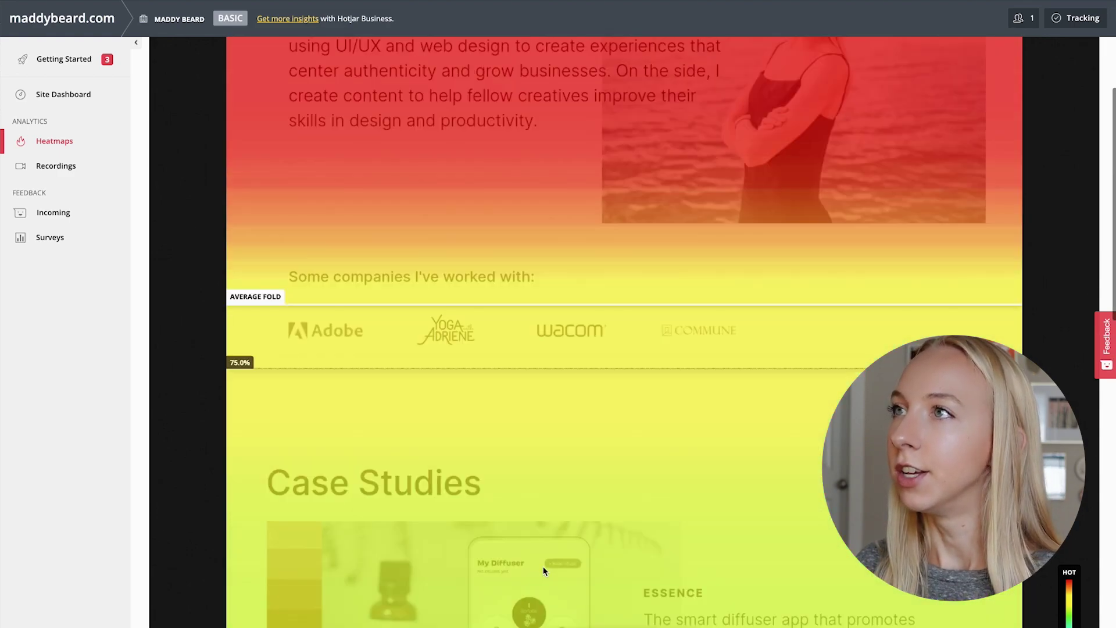
scroll(543, 568, "up", 10)
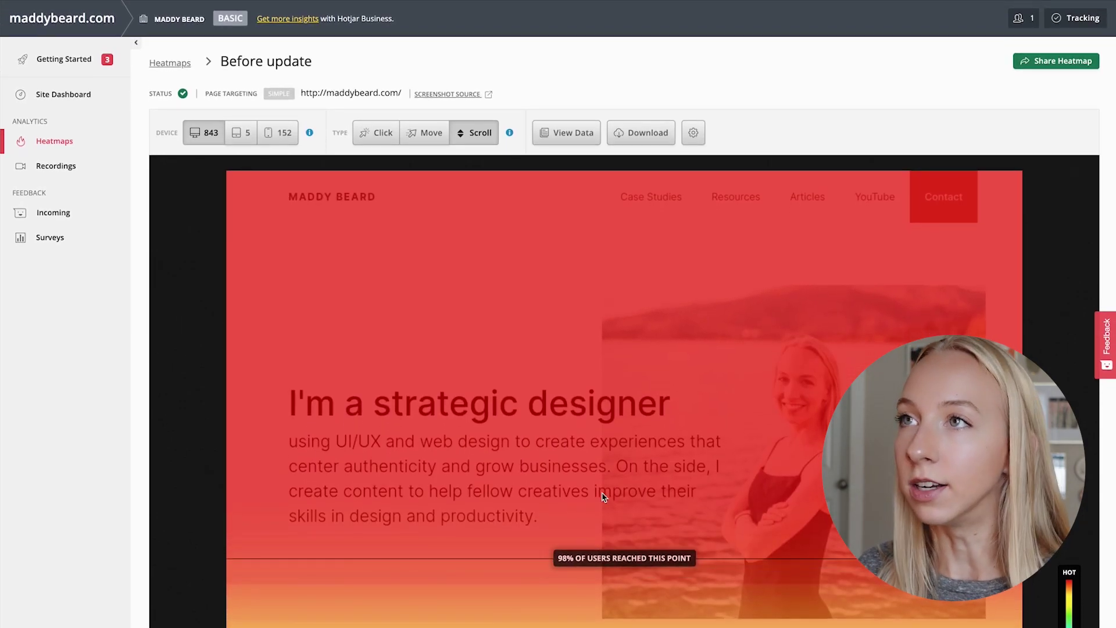
scroll(511, 300, "down", 5)
scroll(510, 299, "up", 6)
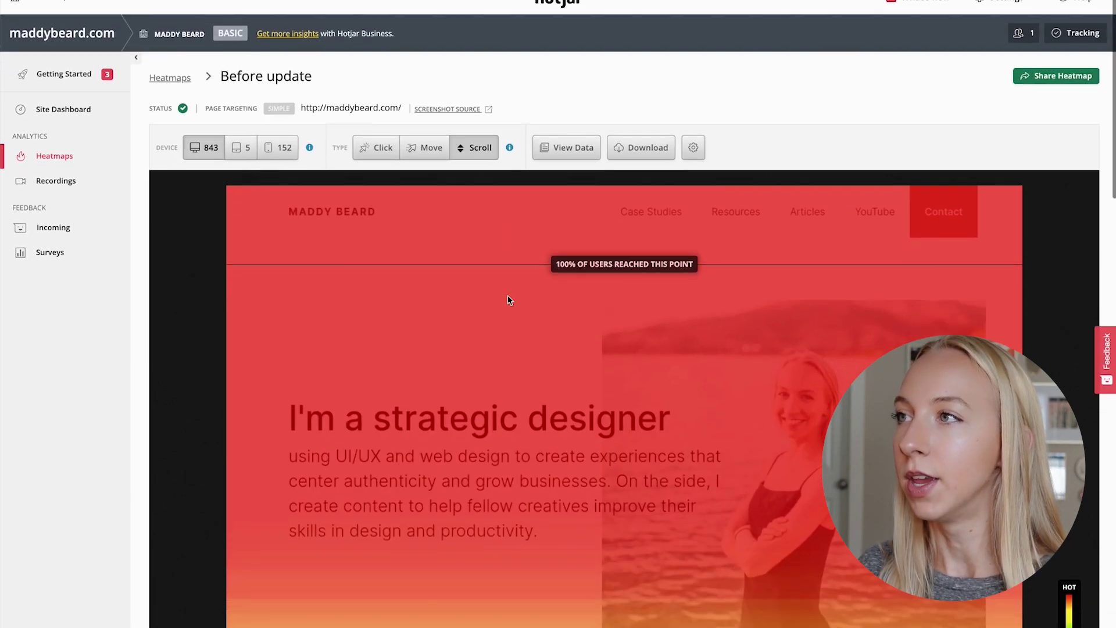
scroll(540, 319, "down", 10)
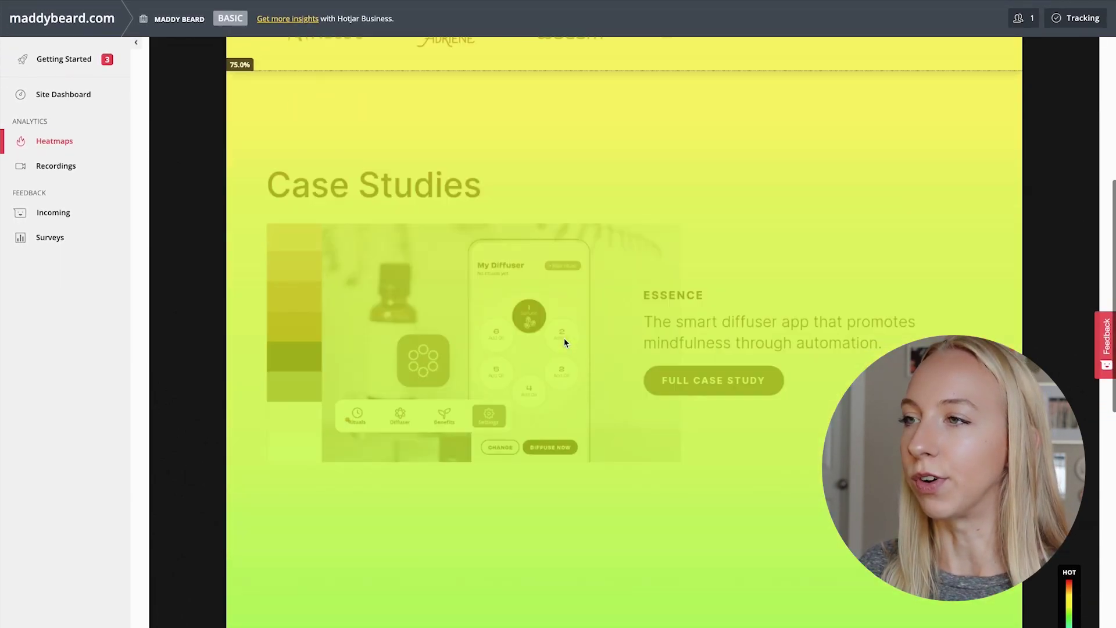
scroll(563, 342, "down", 10)
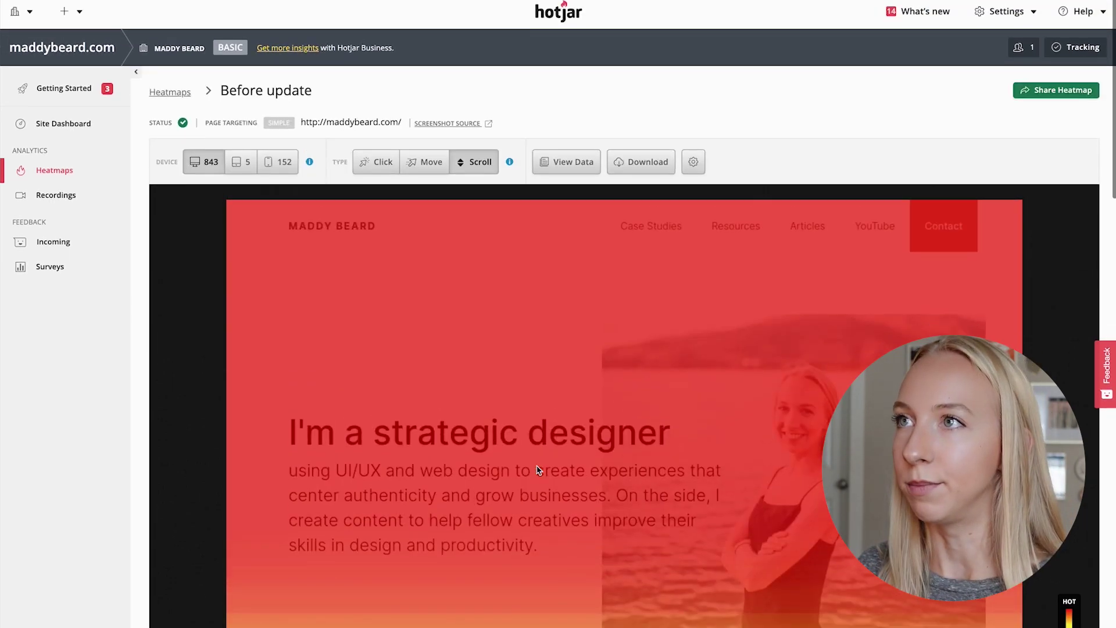
scroll(522, 281, "down", 1)
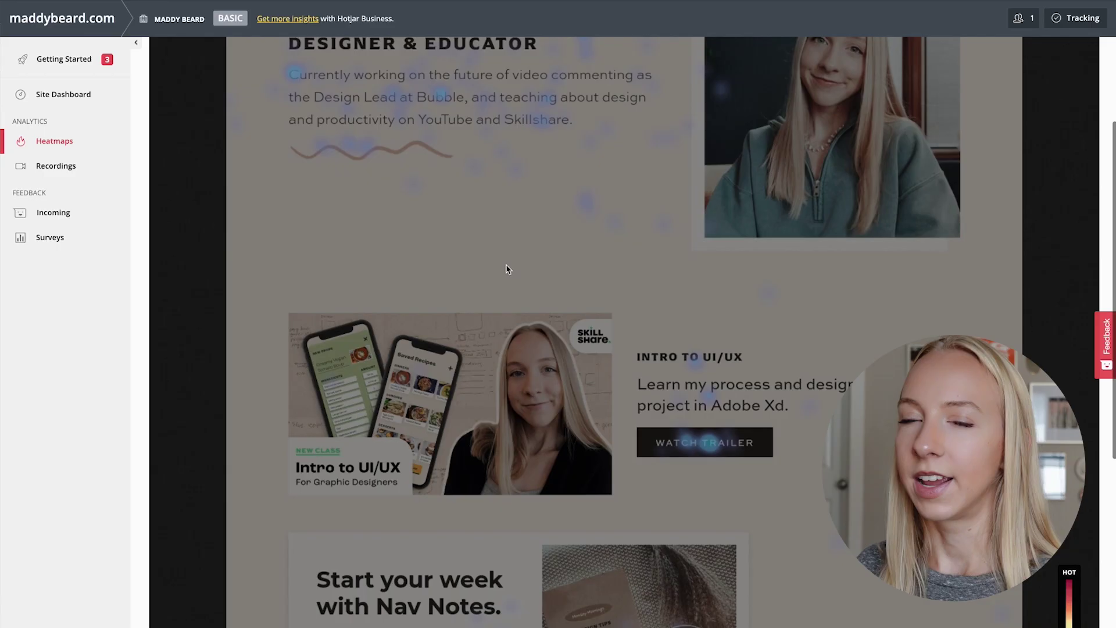
Scroll down the After update desktop click map (790 pageviews) to review its click density
scroll(511, 268, "down", 10)
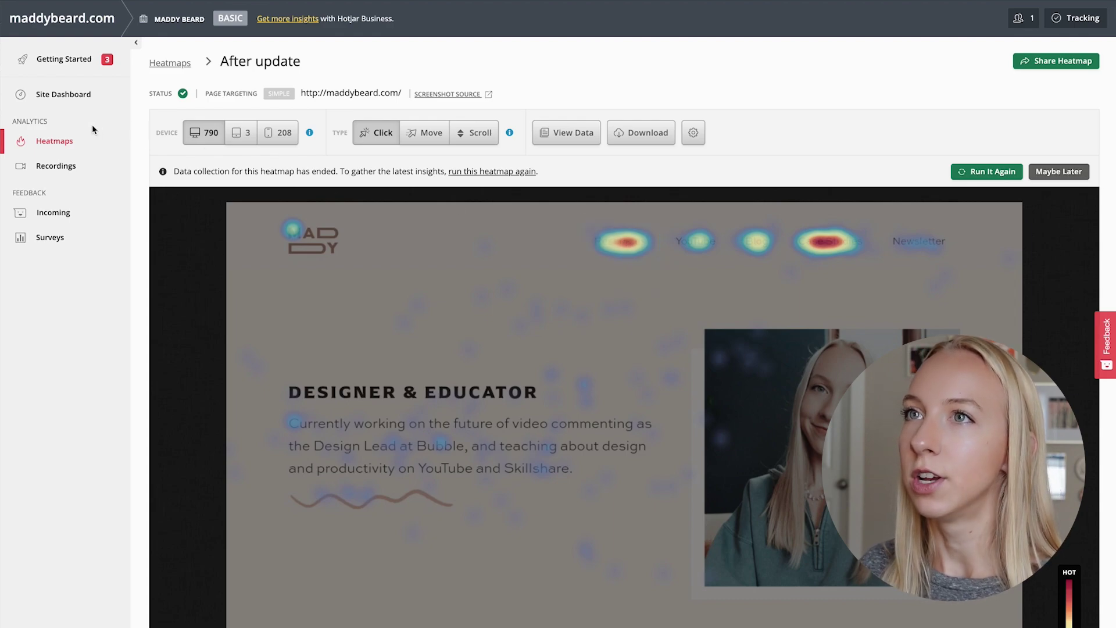
Open the continuous 30-day desktop click heatmap for maddybeard.com/resources (143 sessions)
left_click(180, 58)
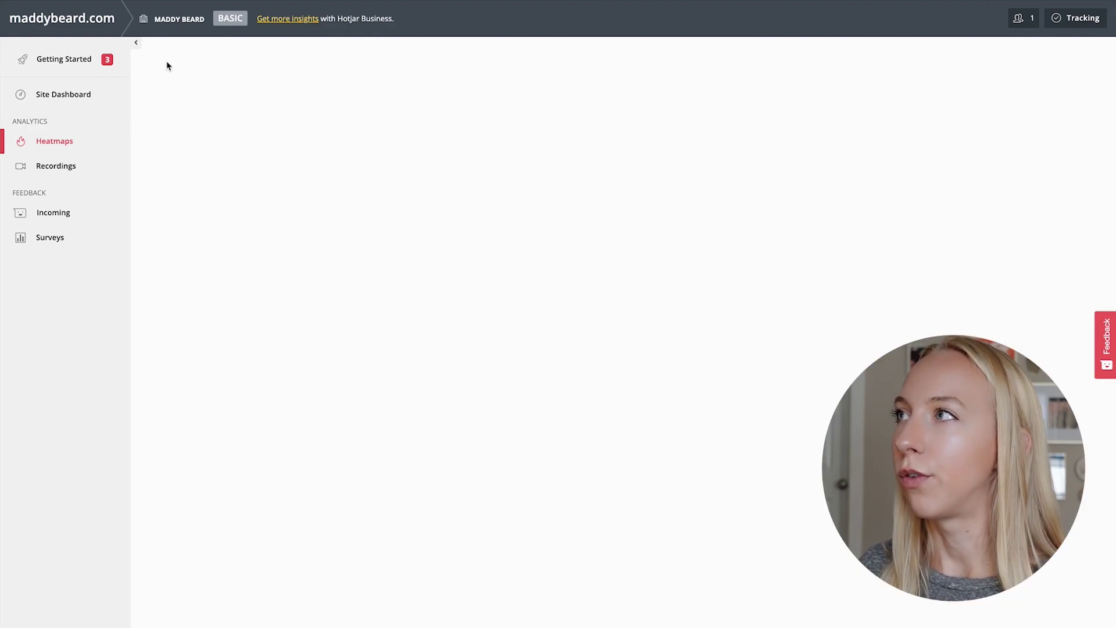
left_click(1040, 68)
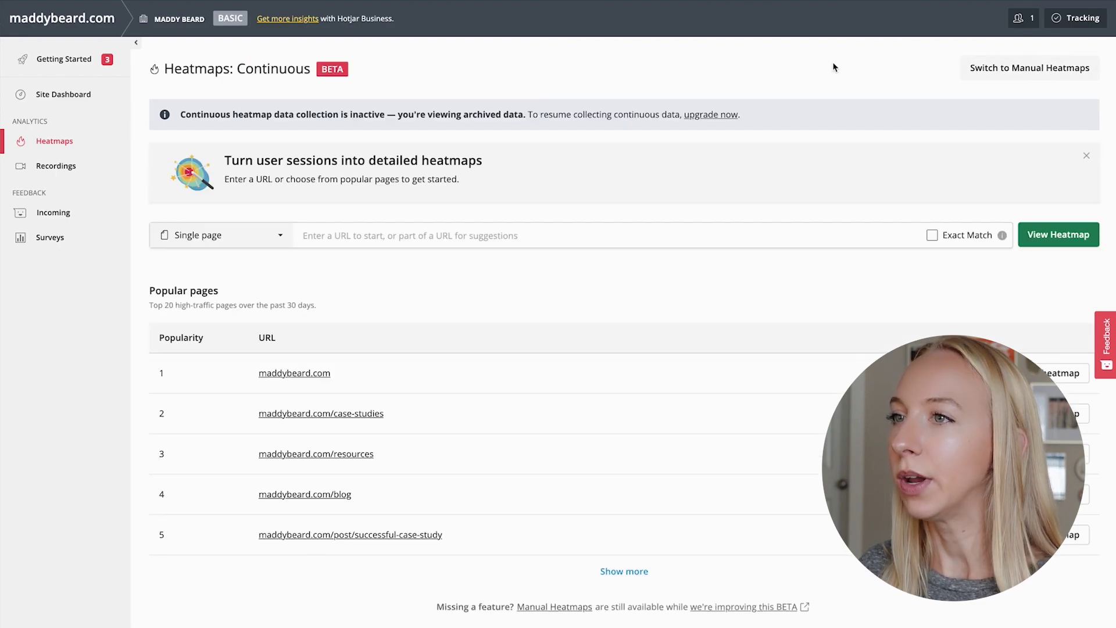
left_click(344, 458)
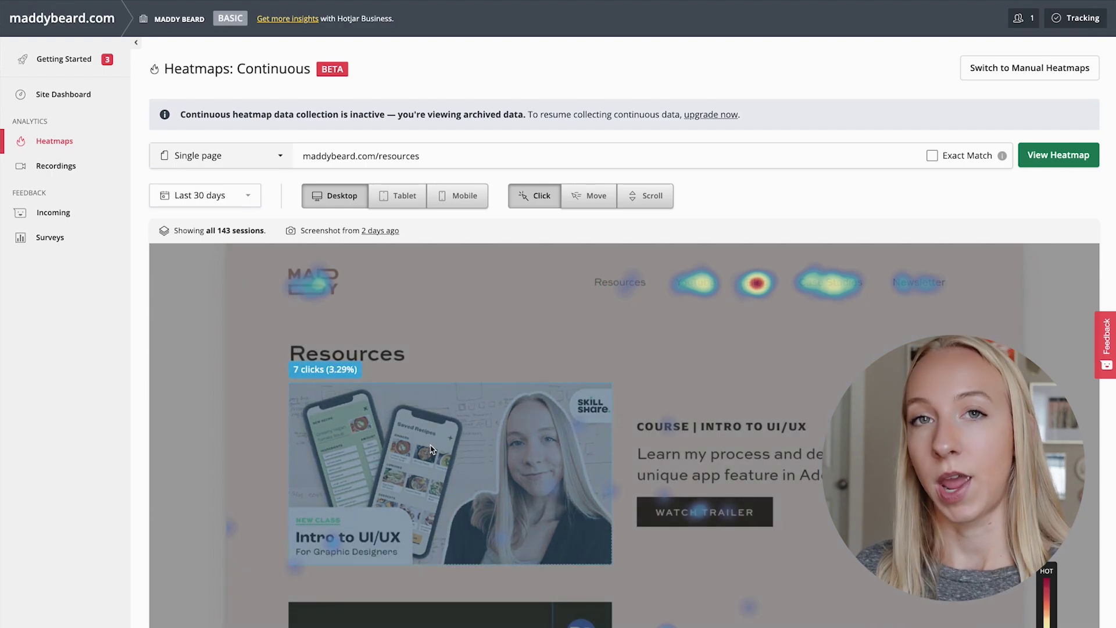
Review the resources click map, then switch it to the Scroll view
scroll(430, 448, "down", 10)
scroll(429, 448, "up", 10)
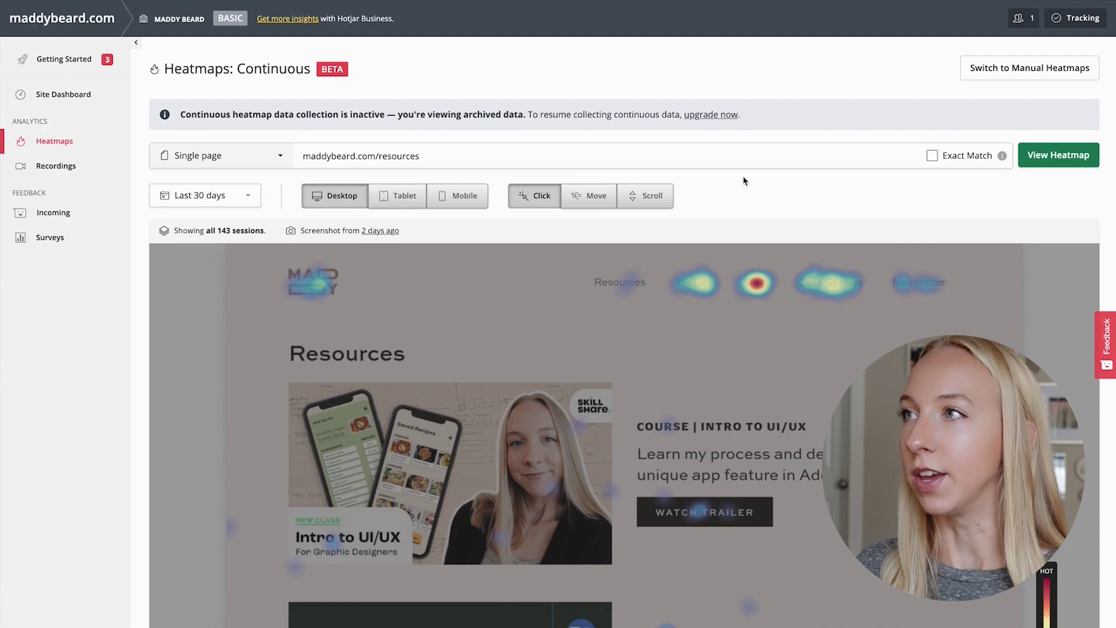
left_click(648, 199)
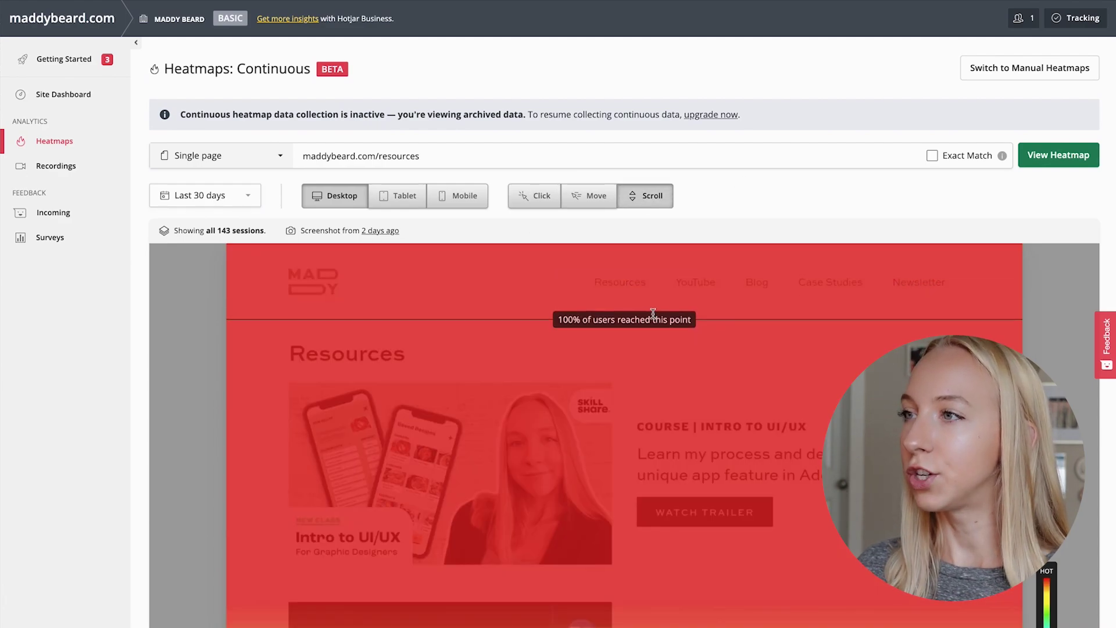
Review the resources page as a desktop movement heatmap, then switch it to tablet sessions
left_click(599, 198)
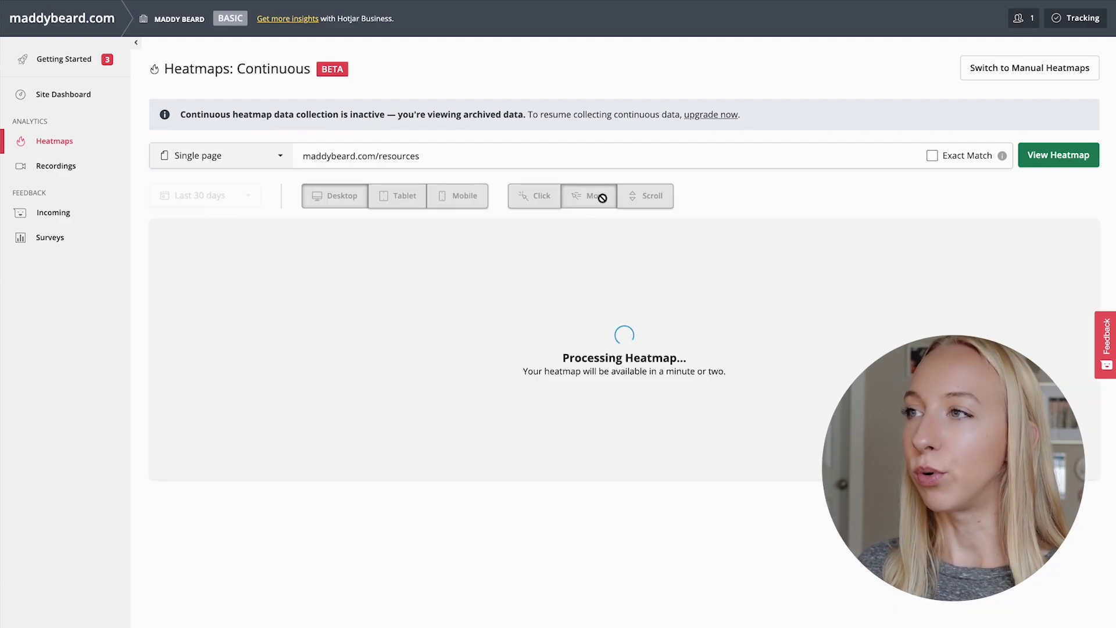
scroll(863, 358, "down", 8)
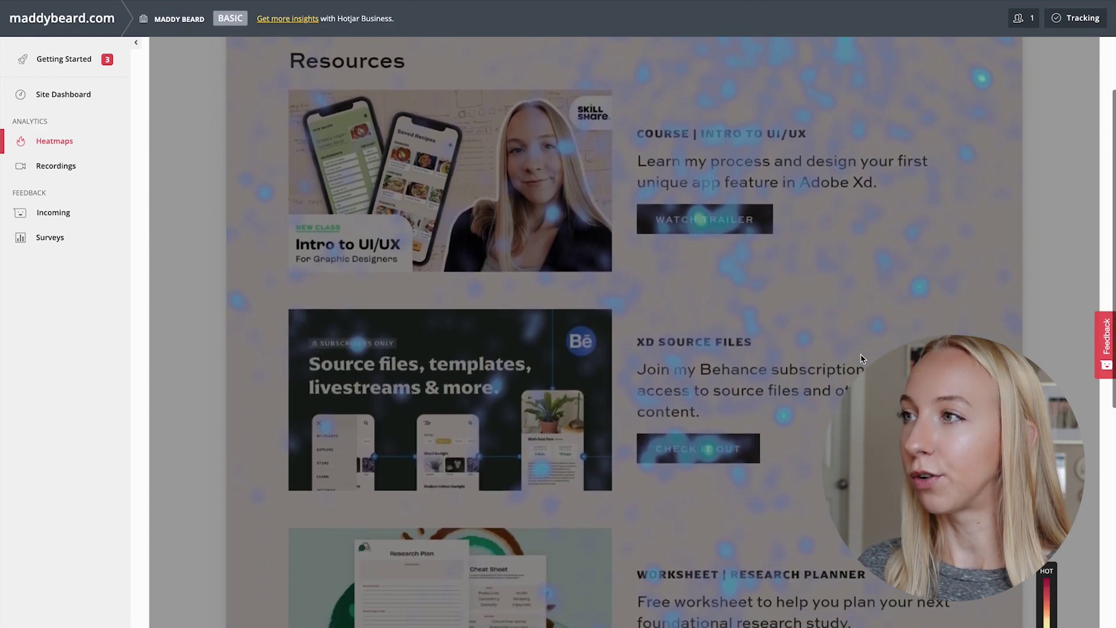
scroll(862, 359, "up", 8)
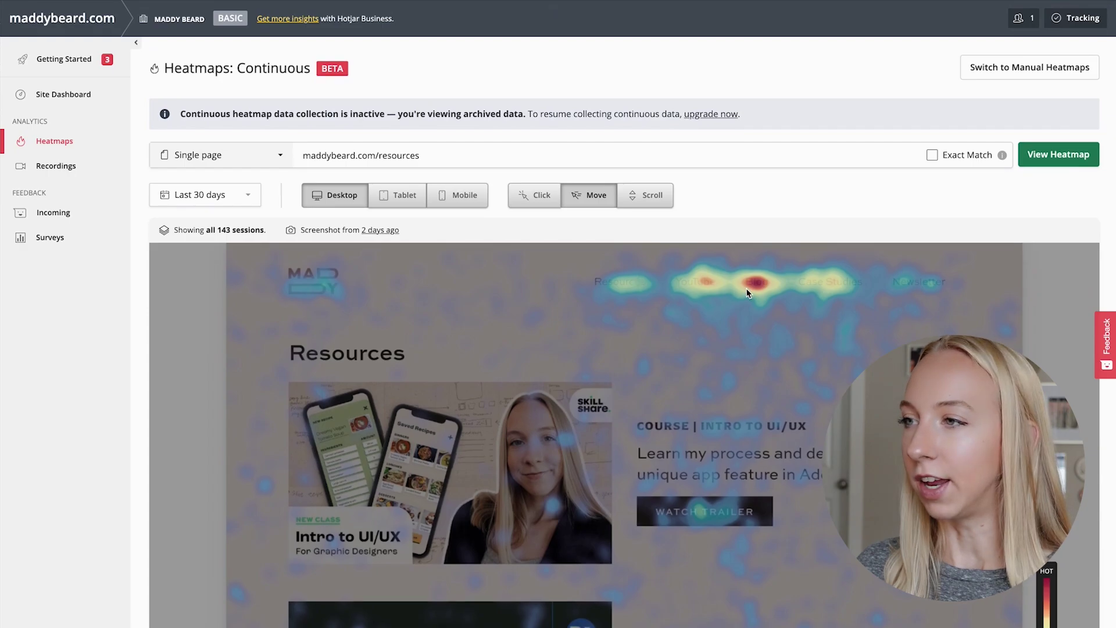
scroll(748, 292, "down", 6)
scroll(748, 292, "down", 10)
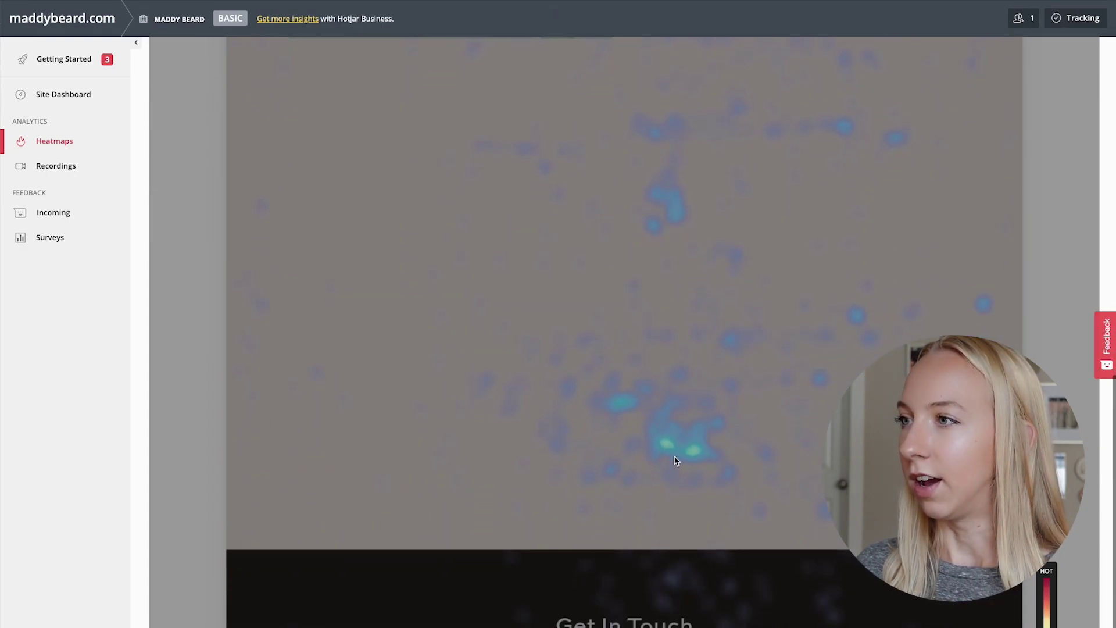
scroll(673, 438, "down", 2)
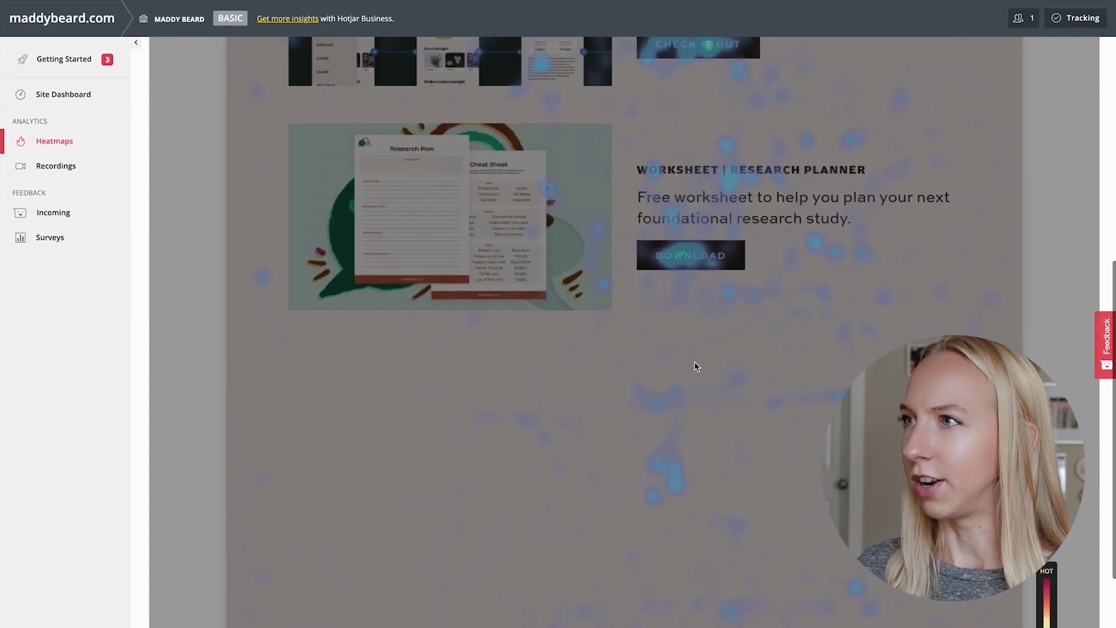
scroll(697, 366, "up", 10)
scroll(696, 366, "down", 12)
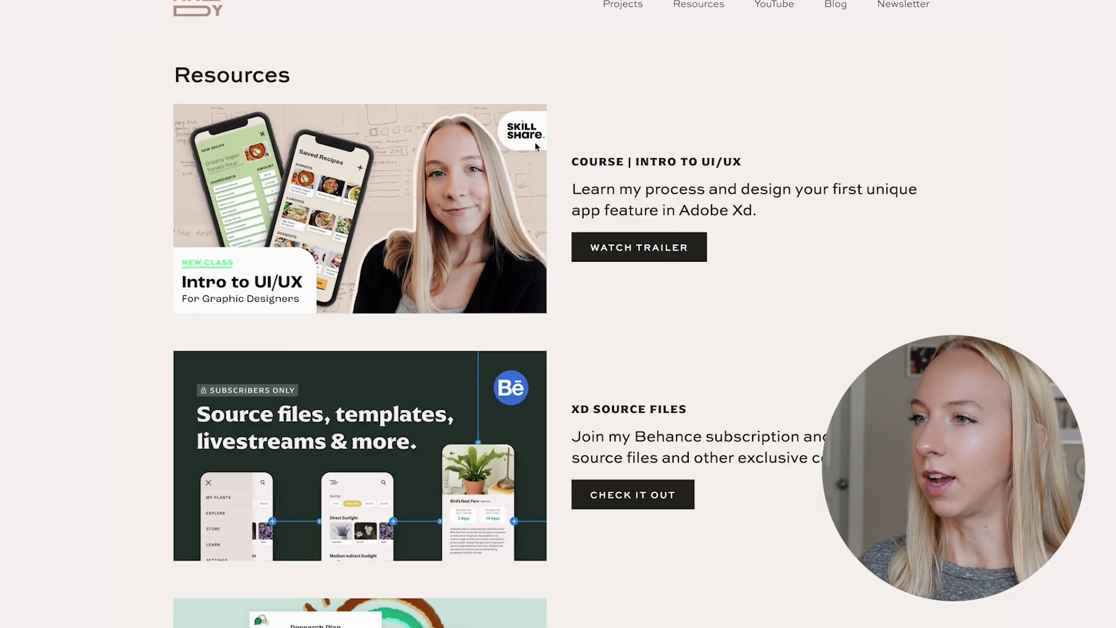
scroll(581, 323, "down", 15)
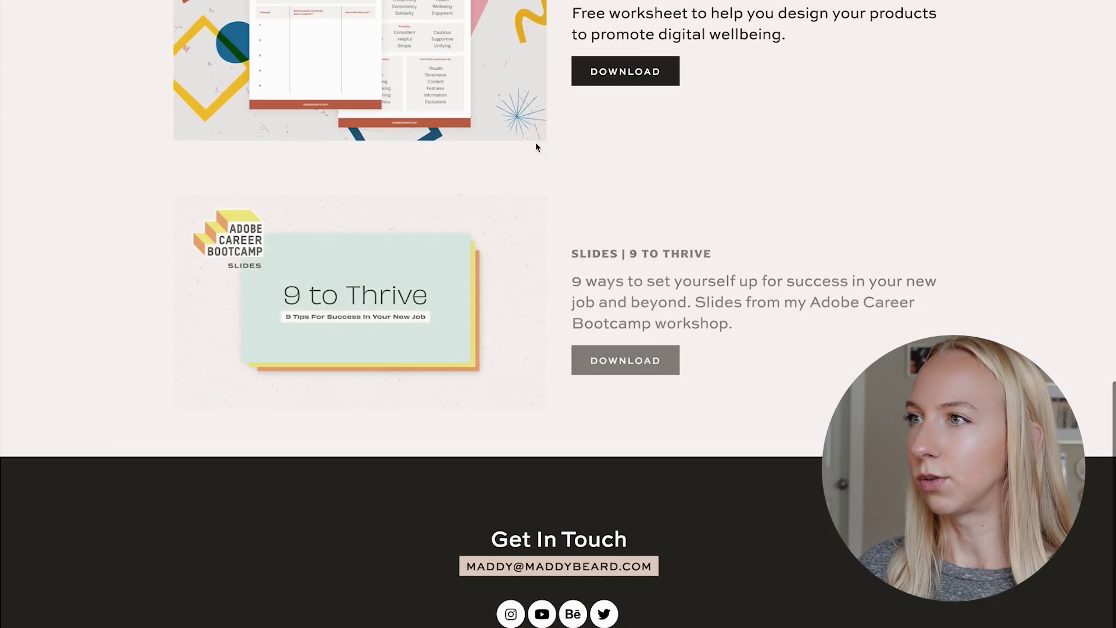
scroll(581, 323, "up", 2)
scroll(581, 324, "down", 2)
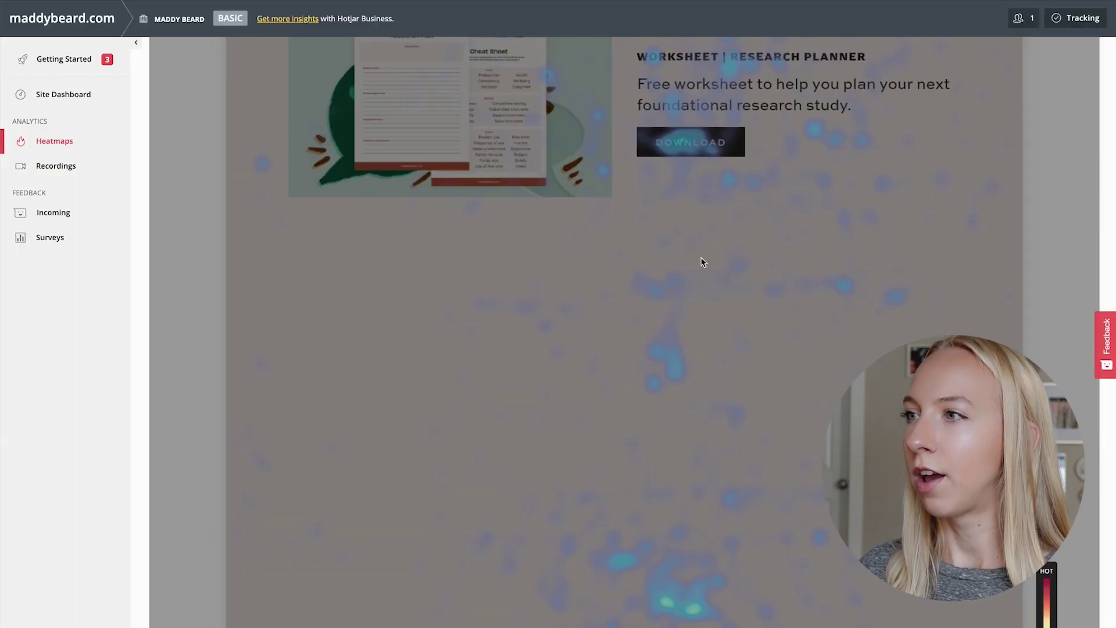
scroll(832, 341, "up", 10)
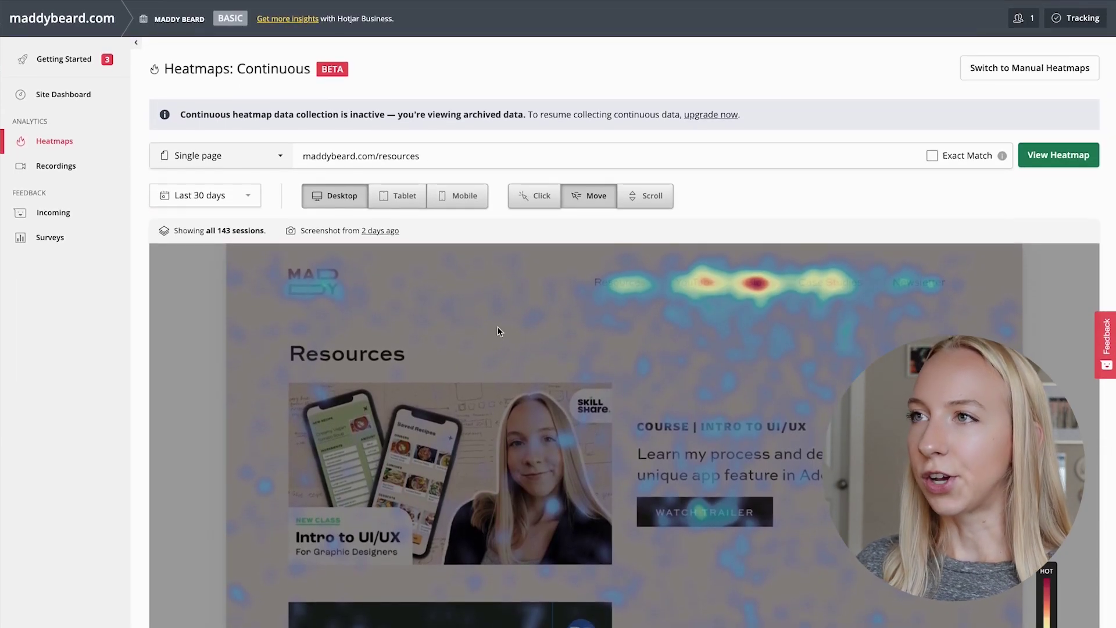
left_click(403, 196)
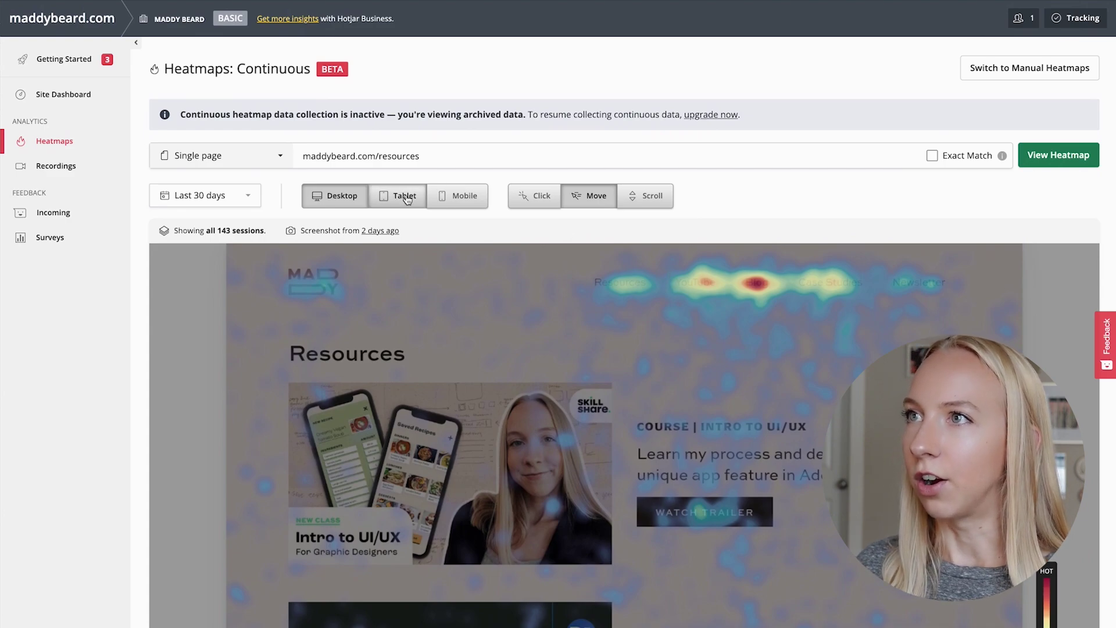
Play the 147:44, 17-page High-relevance recording that exits at /case-studies
left_click(56, 167)
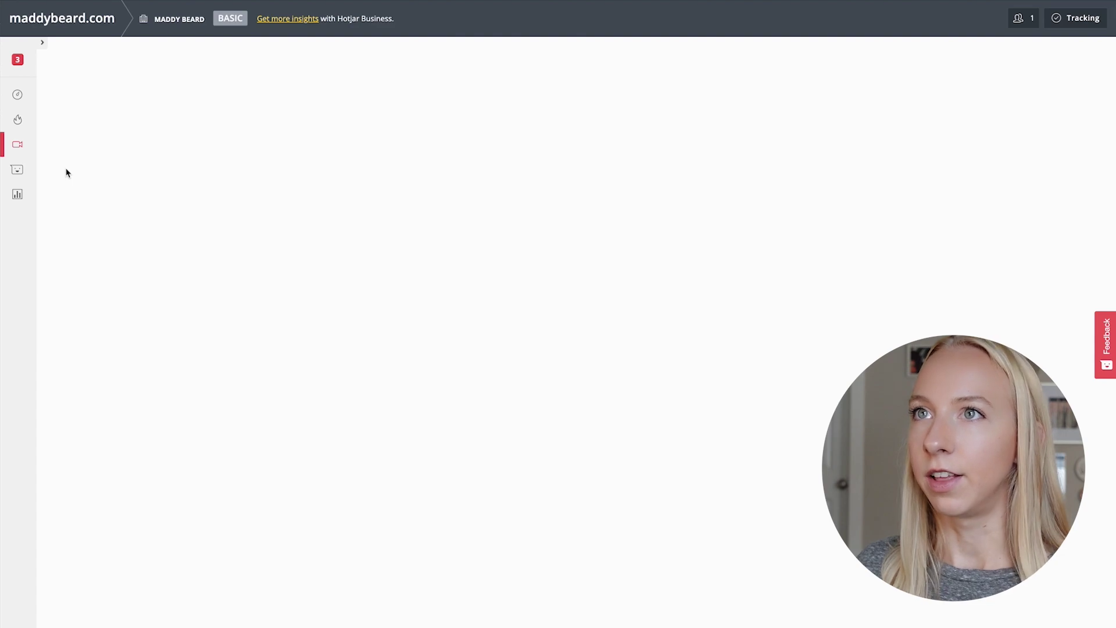
scroll(568, 298, "down", 5)
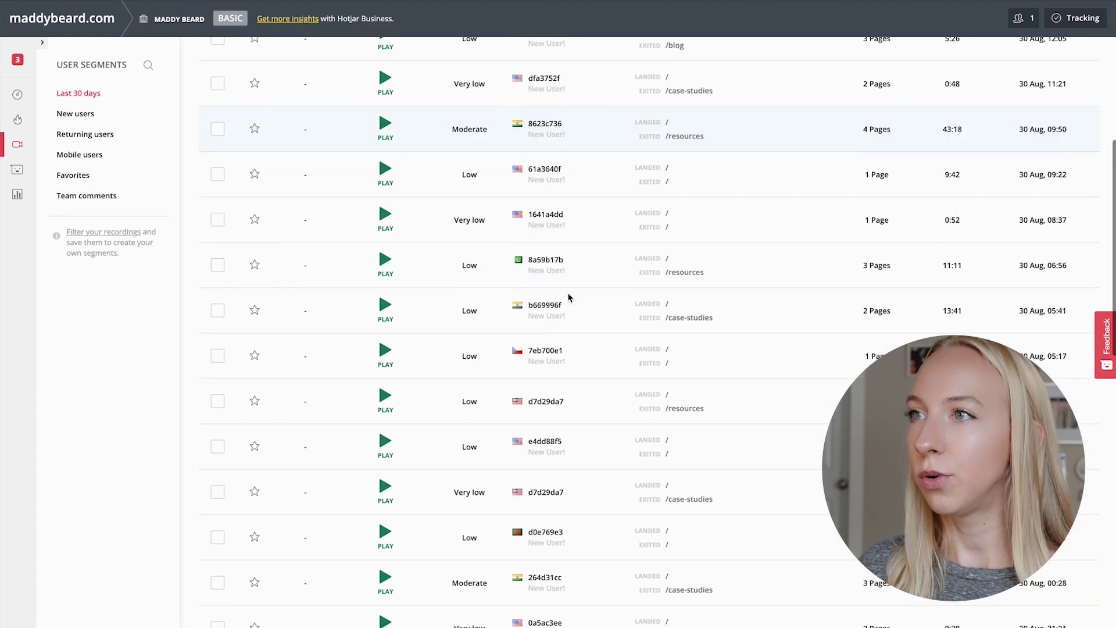
scroll(568, 299, "up", 6)
scroll(568, 298, "down", 1)
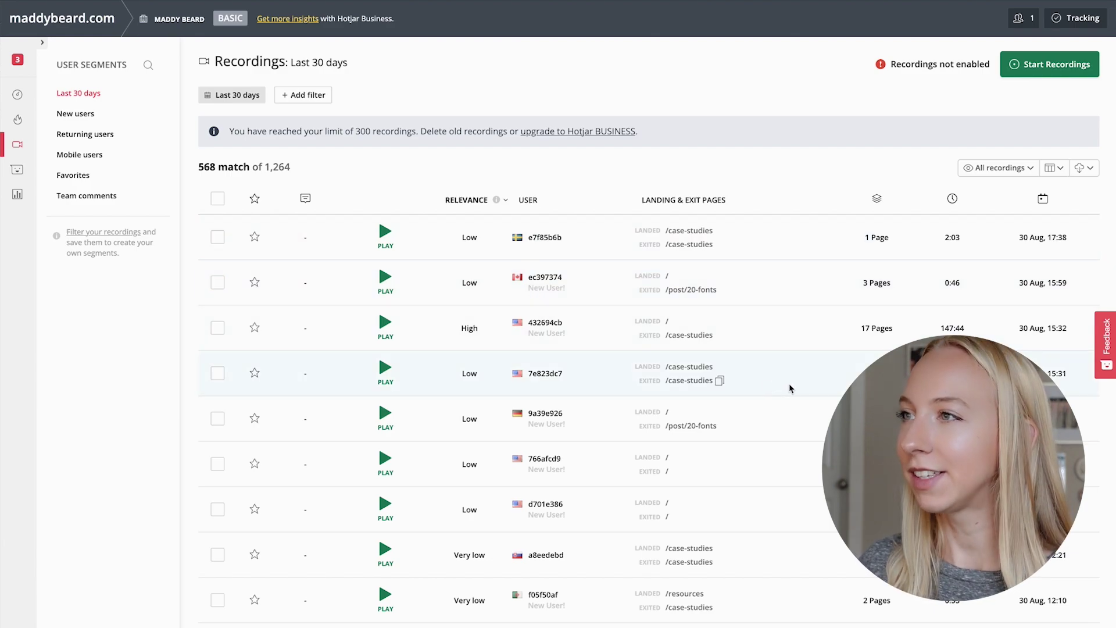
scroll(801, 385, "down", 6)
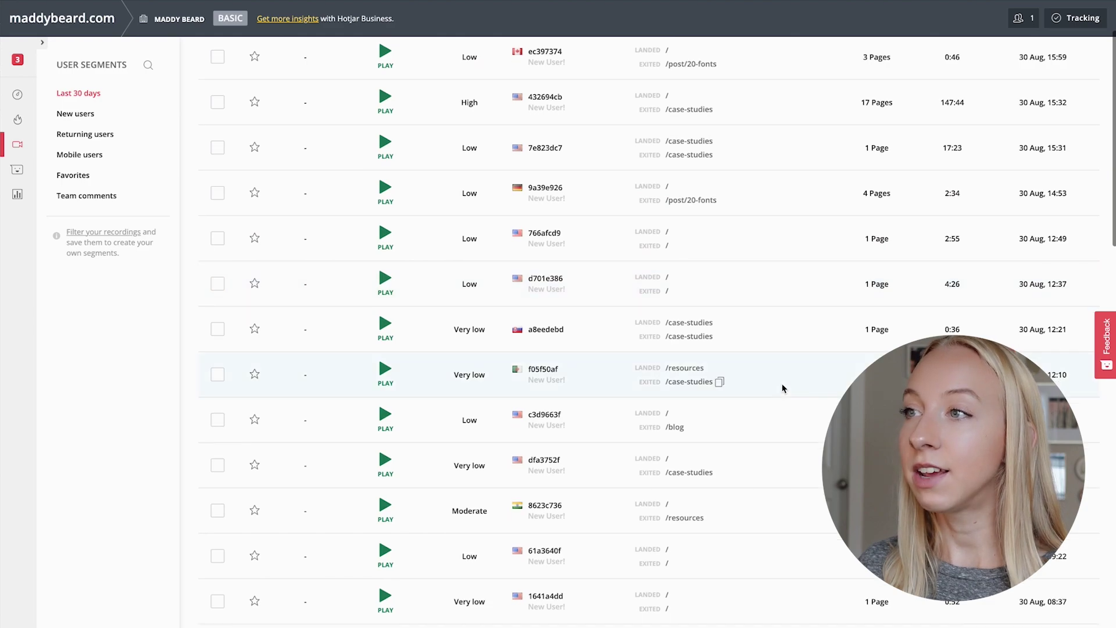
scroll(783, 388, "up", 6)
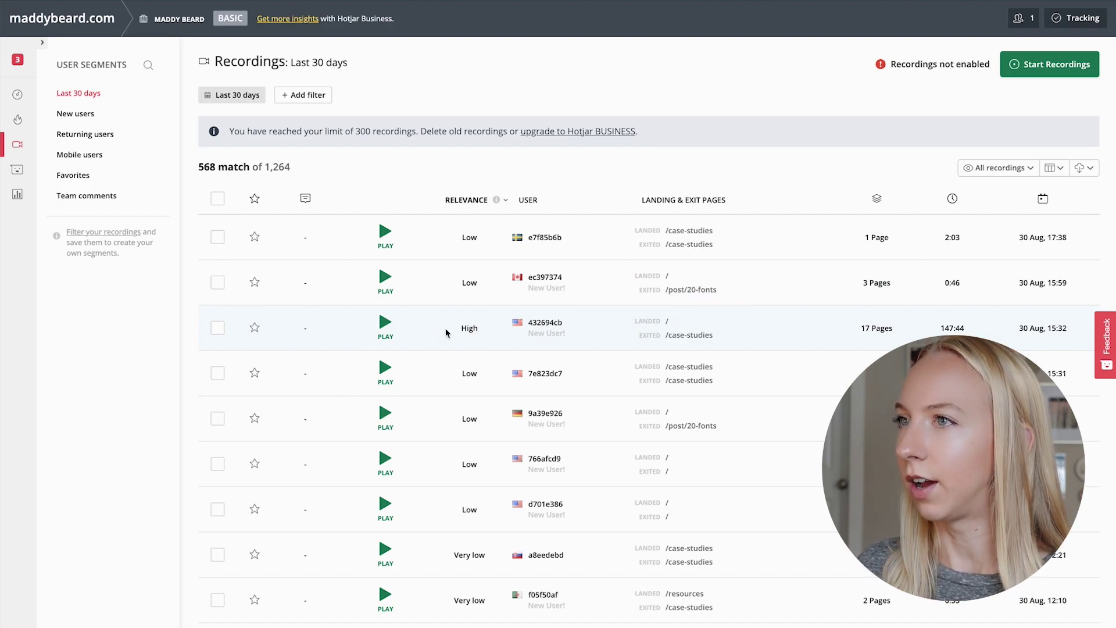
left_click(386, 323)
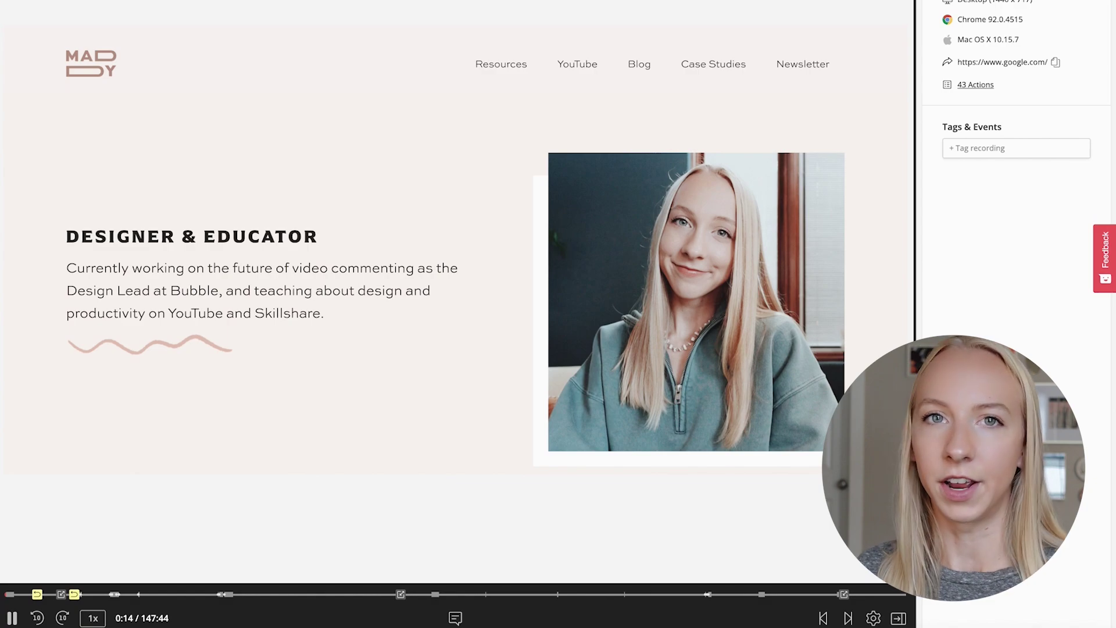
Check the playback settings, then watch the 147:44 replay to its end
left_click(873, 618)
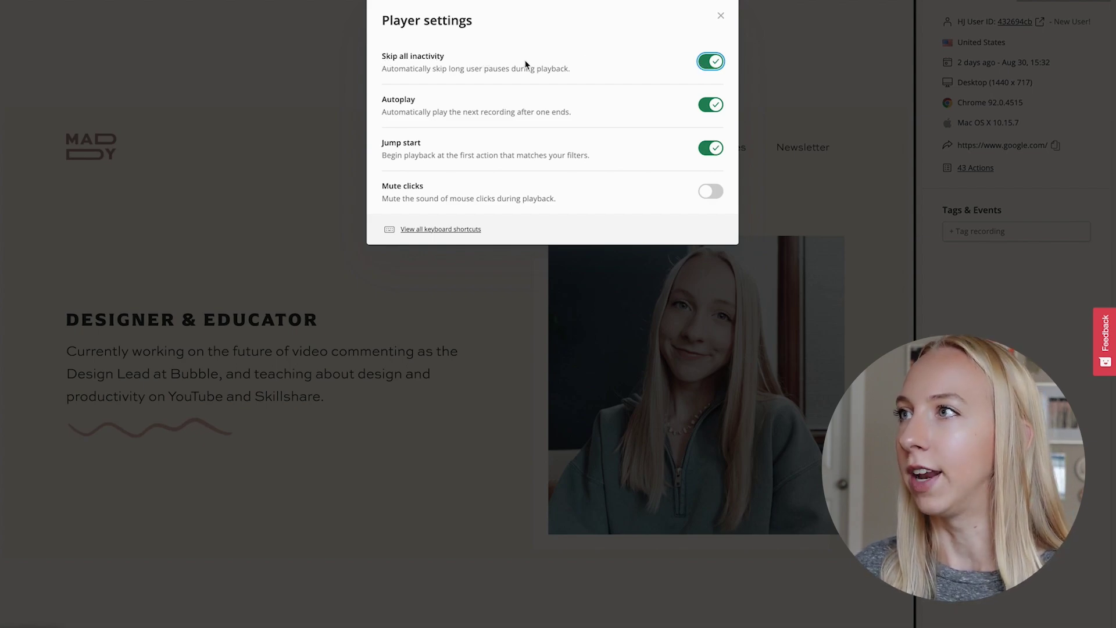
left_click(720, 18)
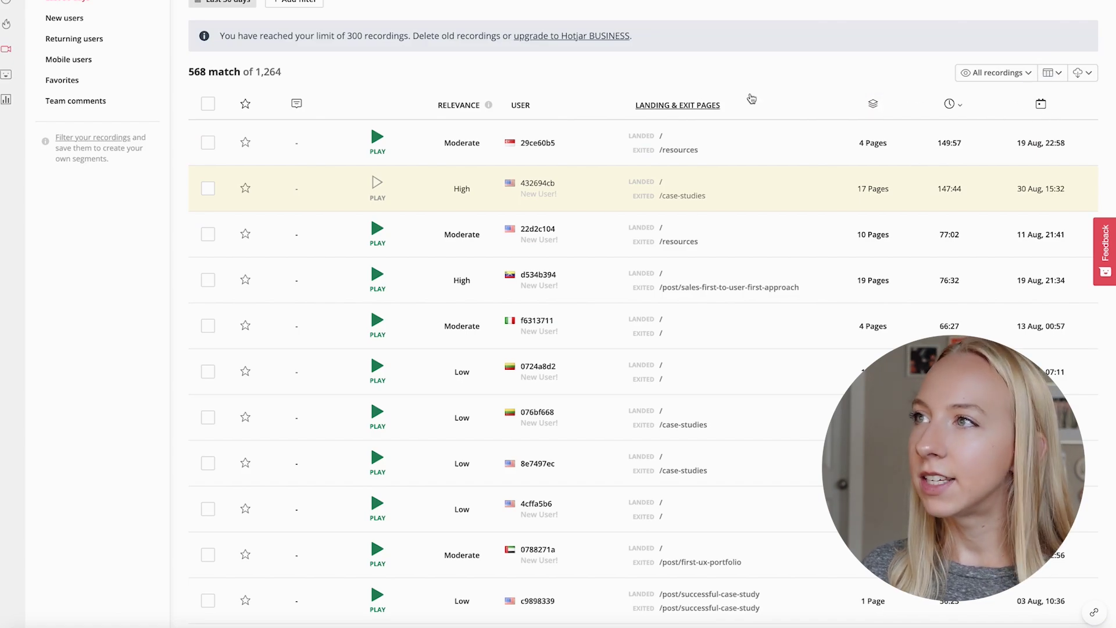
Sort recordings by Landing & Exit Pages, then go to the continuous Heatmaps page
left_click(681, 107)
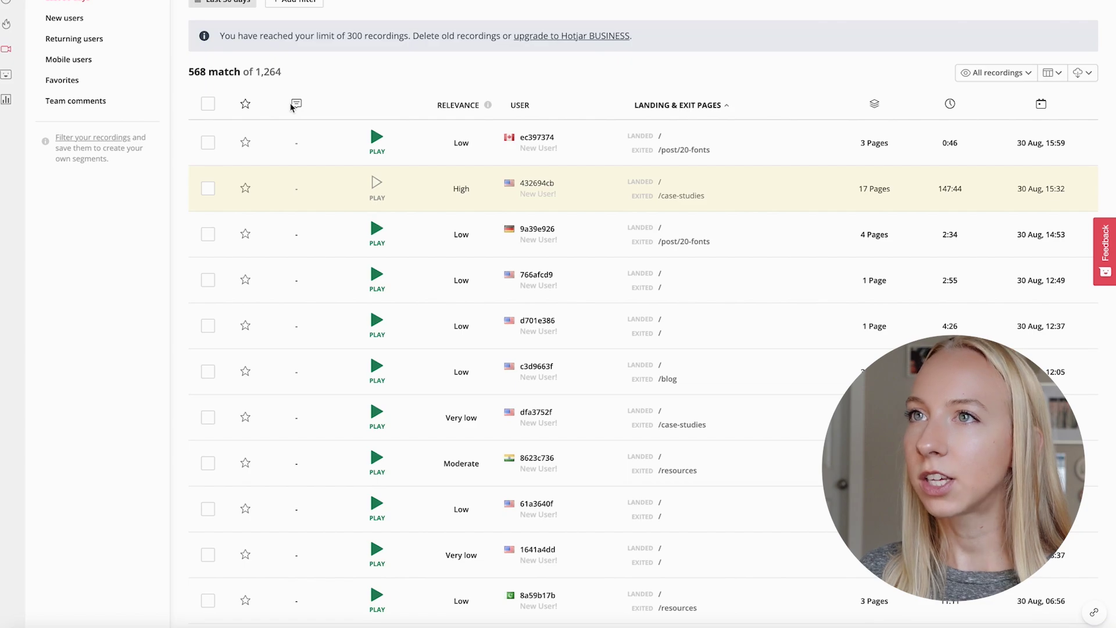
left_click(6, 24)
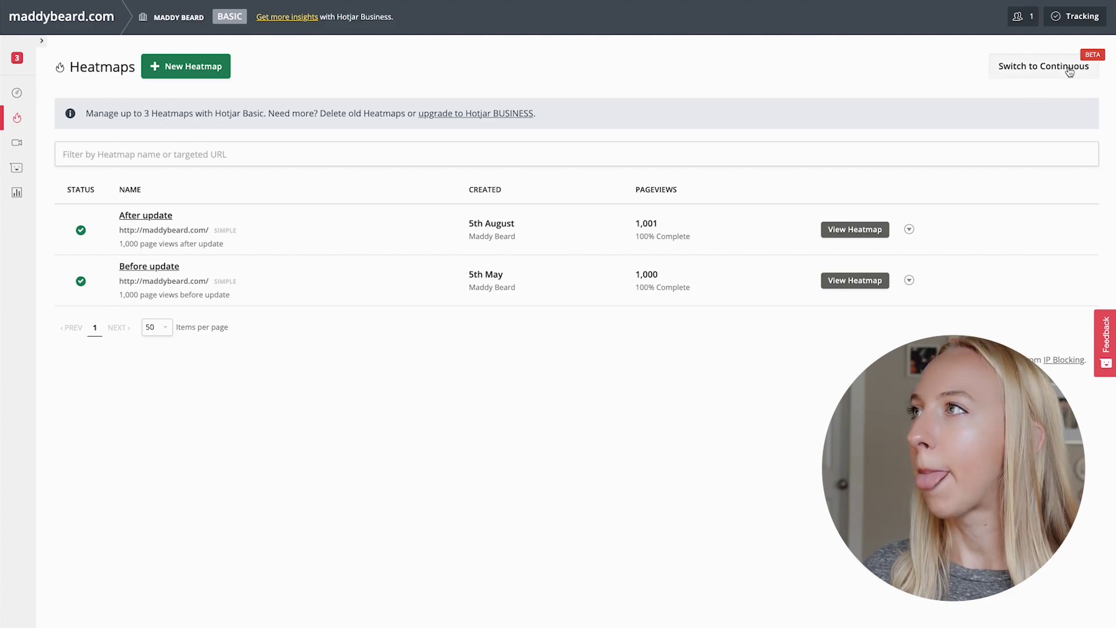
left_click(1068, 67)
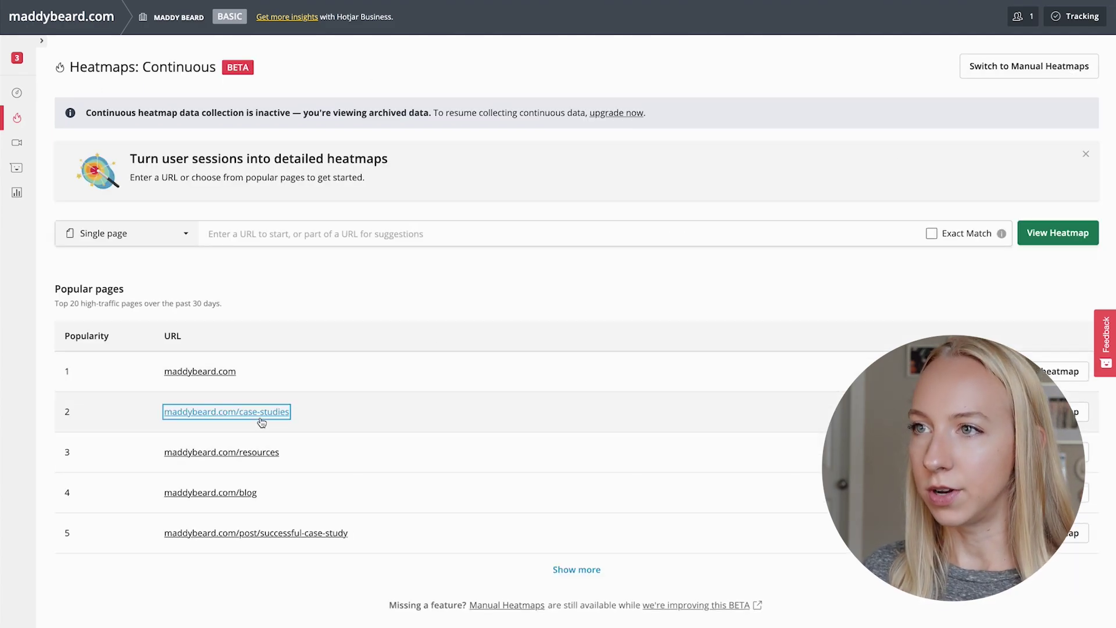
Inspect the /case-studies click heatmap, where the FAZE full case study button leads with 163 clicks
left_click(260, 414)
scroll(827, 252, "up", 7)
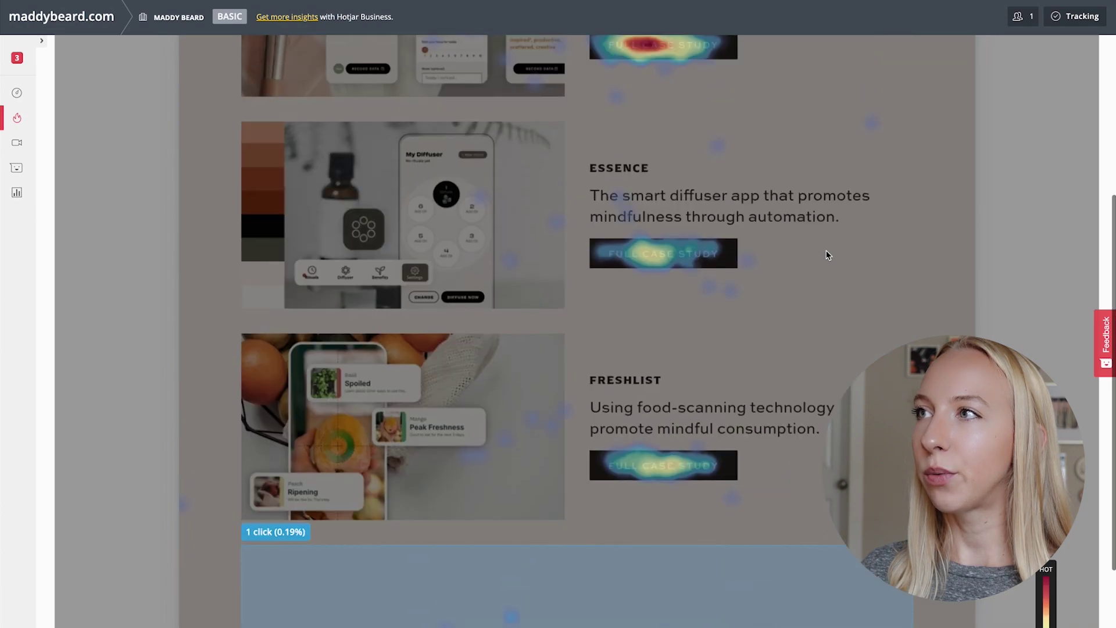
scroll(957, 229, "up", 2)
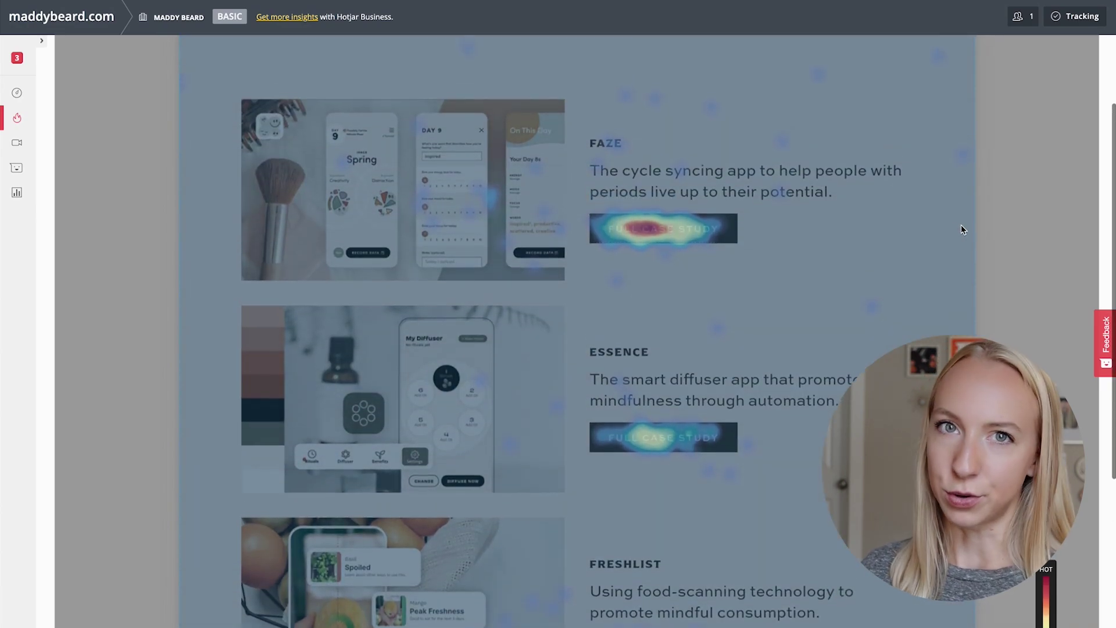
mouse_move(648, 231)
scroll(648, 233, "up", 5)
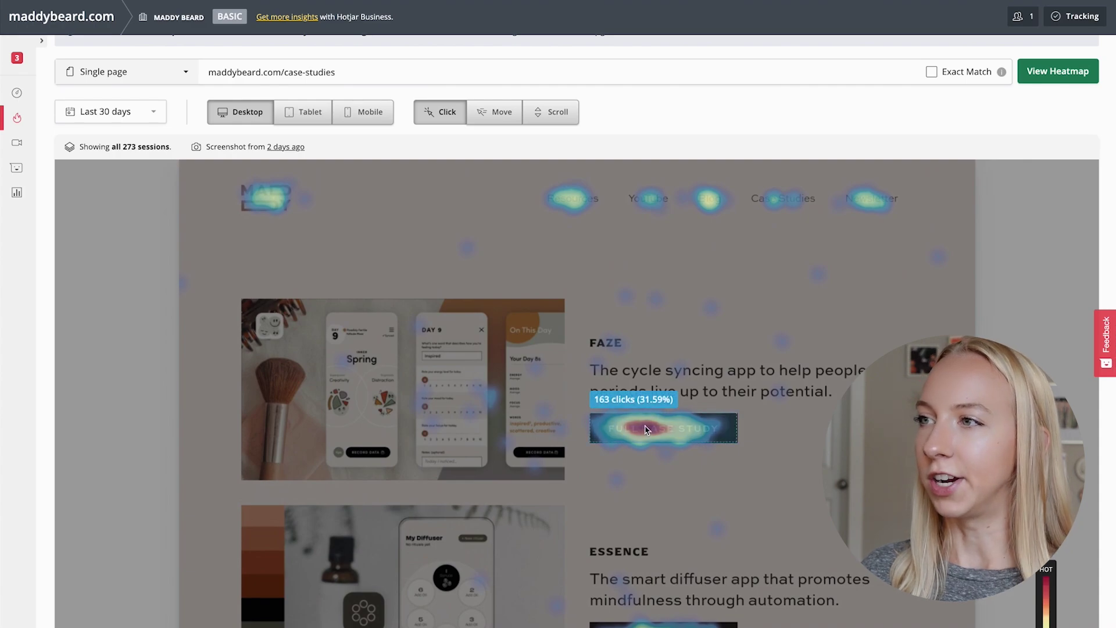
scroll(646, 429, "down", 5)
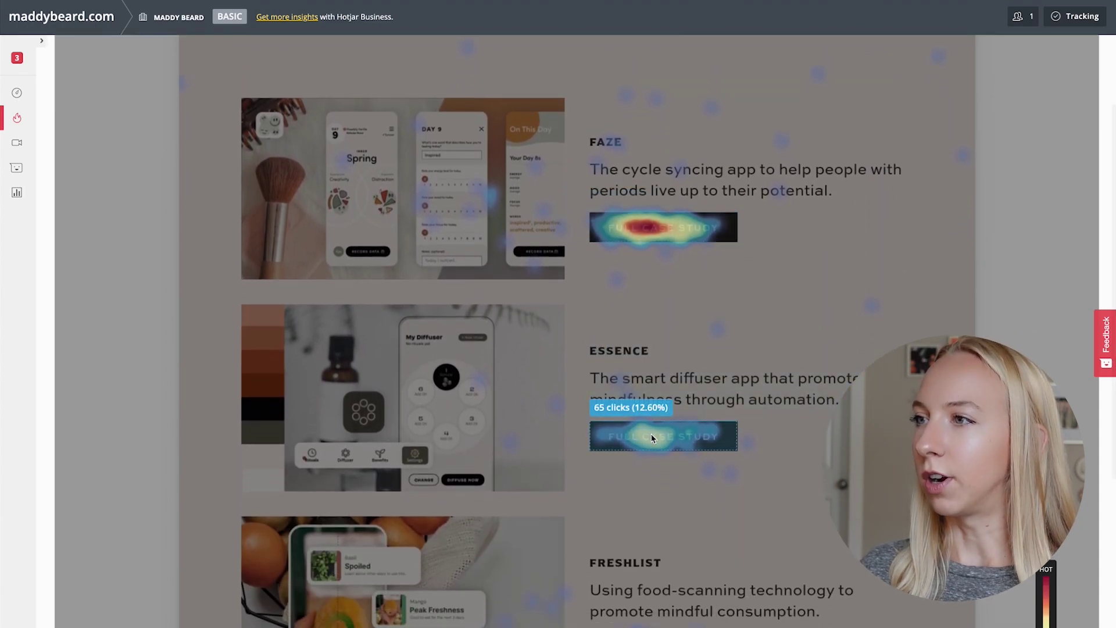
scroll(654, 436, "down", 4)
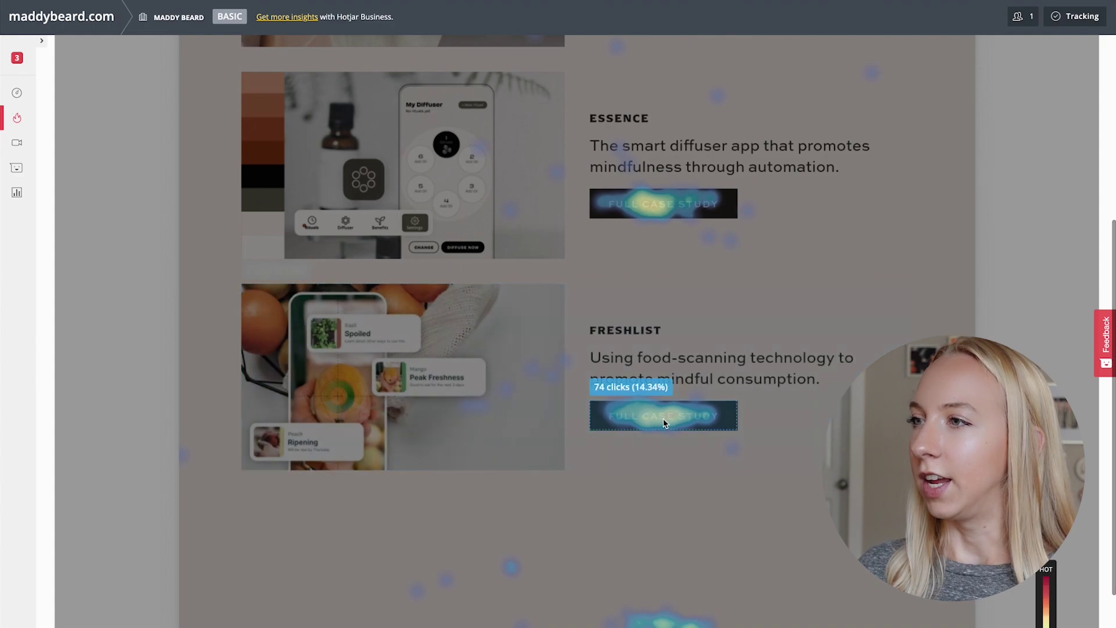
scroll(659, 420, "up", 2)
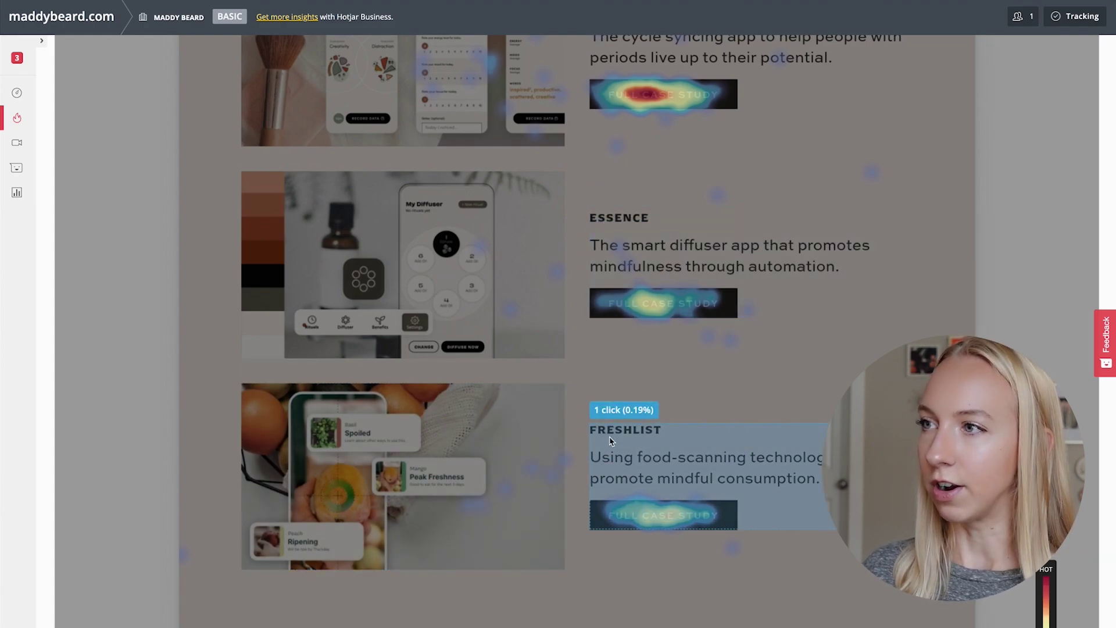
scroll(670, 441, "down", 3)
scroll(670, 444, "up", 10)
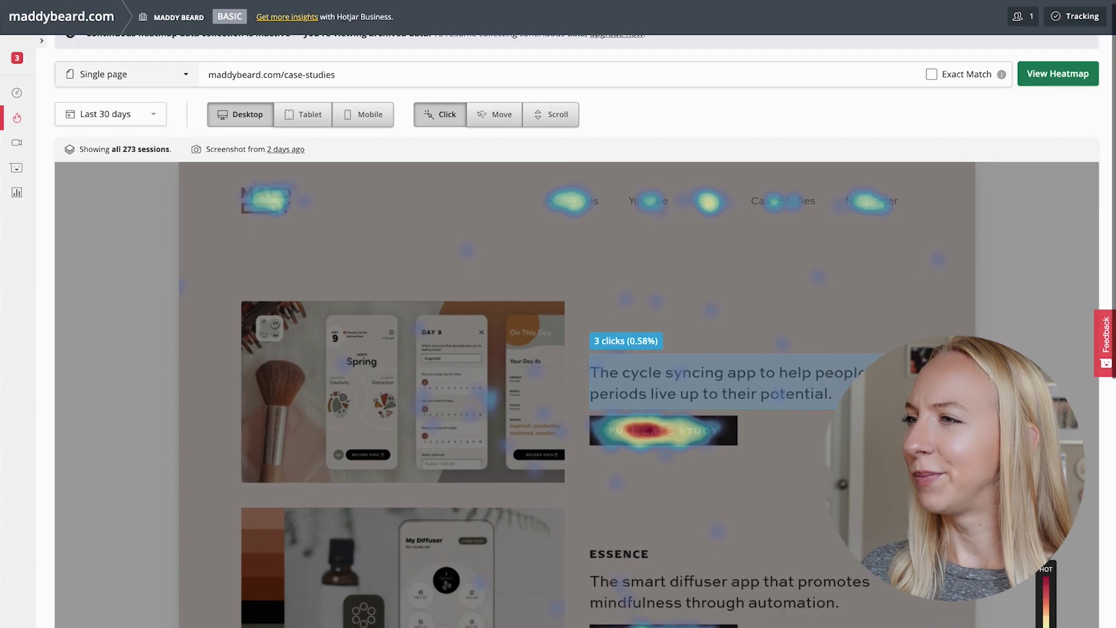